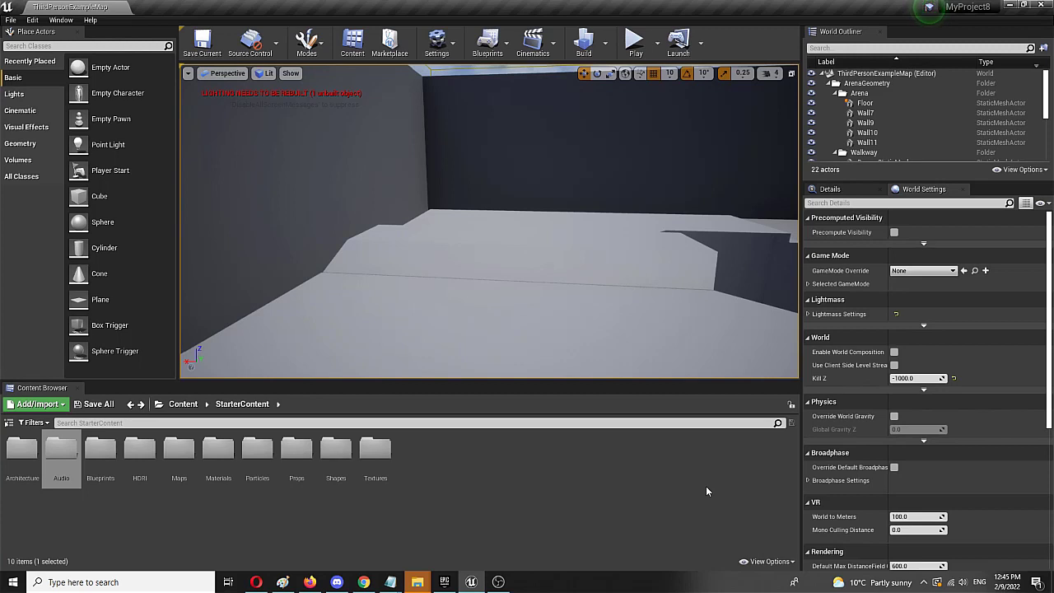
Deselect the Audio folder and pull the viewport back to see the whole arena.
left_click(587, 498)
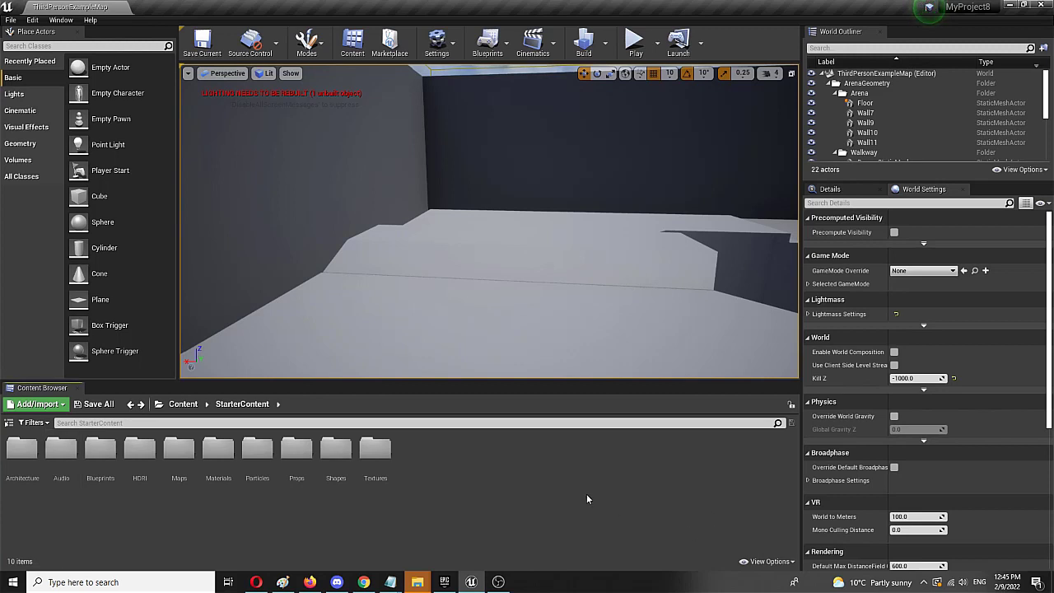
right_click_drag(486, 247, 527, 255)
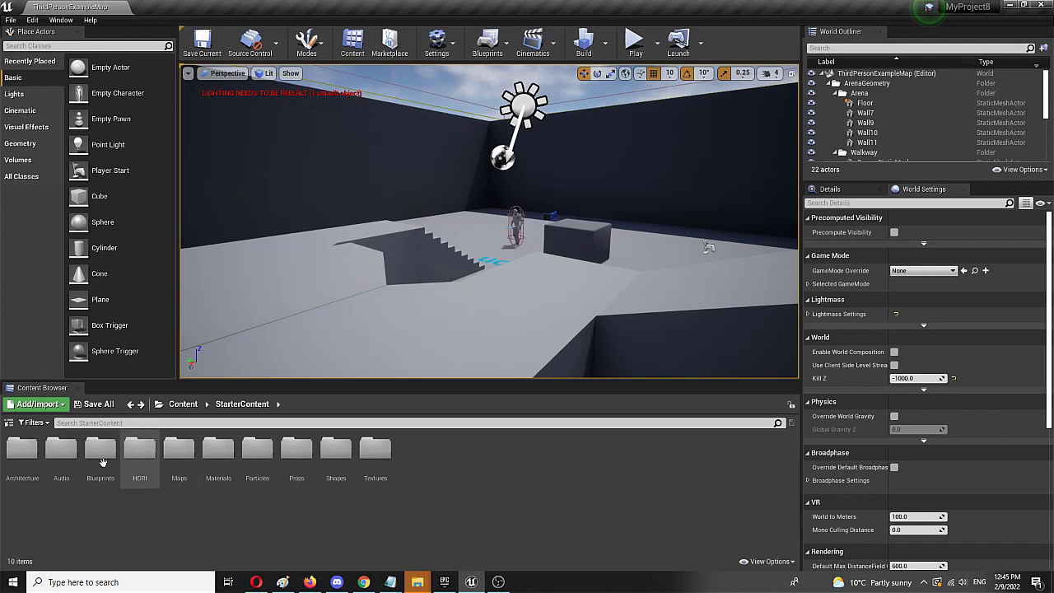
double_click(61, 454)
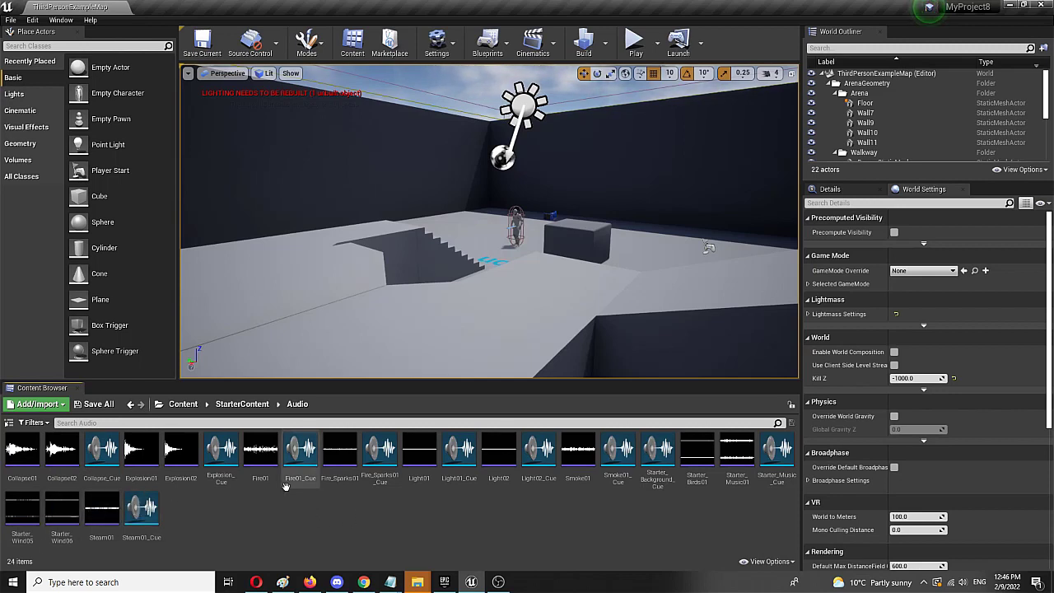
mouse_move(138, 449)
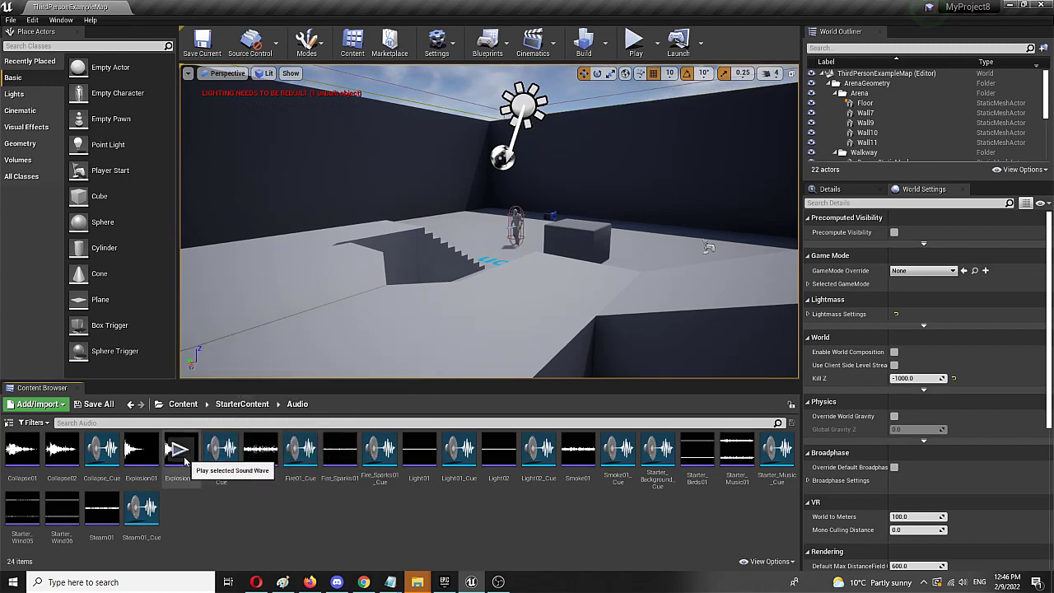
Create a sound cue named 'newsound' from Explosion02 and preview it in the browser.
right_click(186, 463)
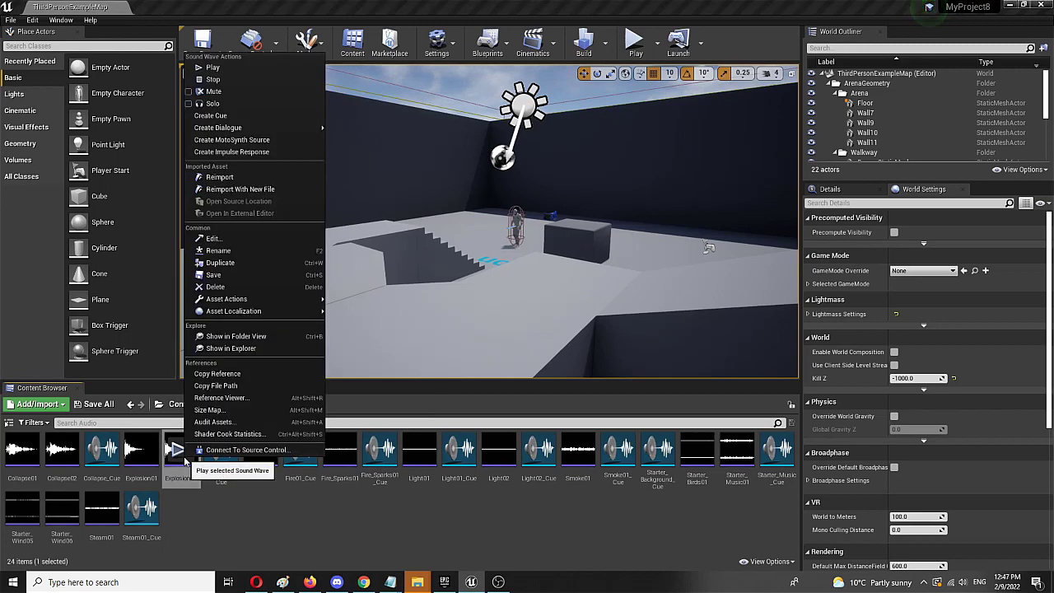
left_click(281, 116)
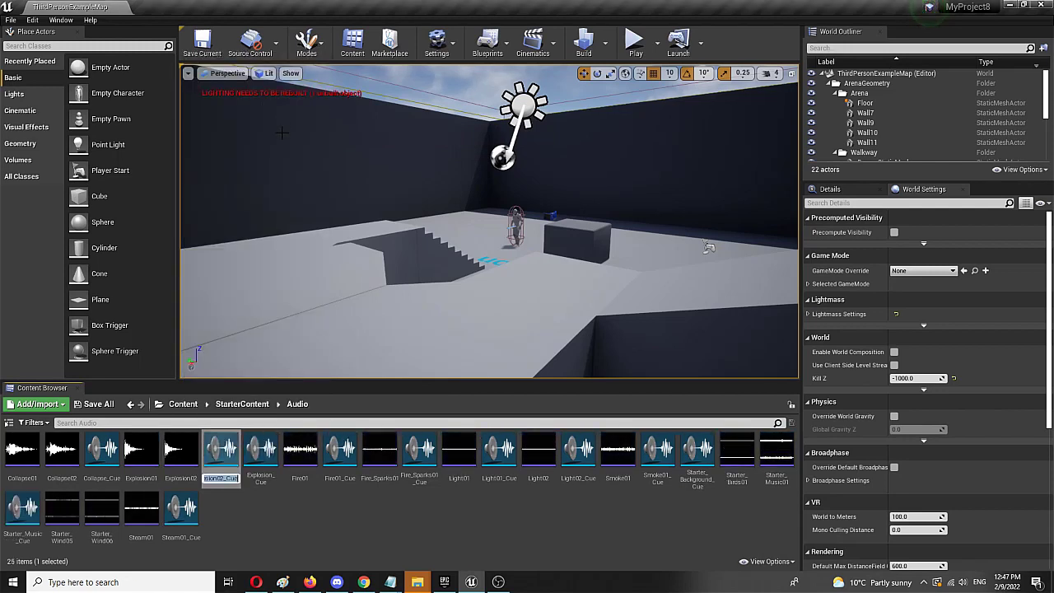
type("newsound")
key("Return")
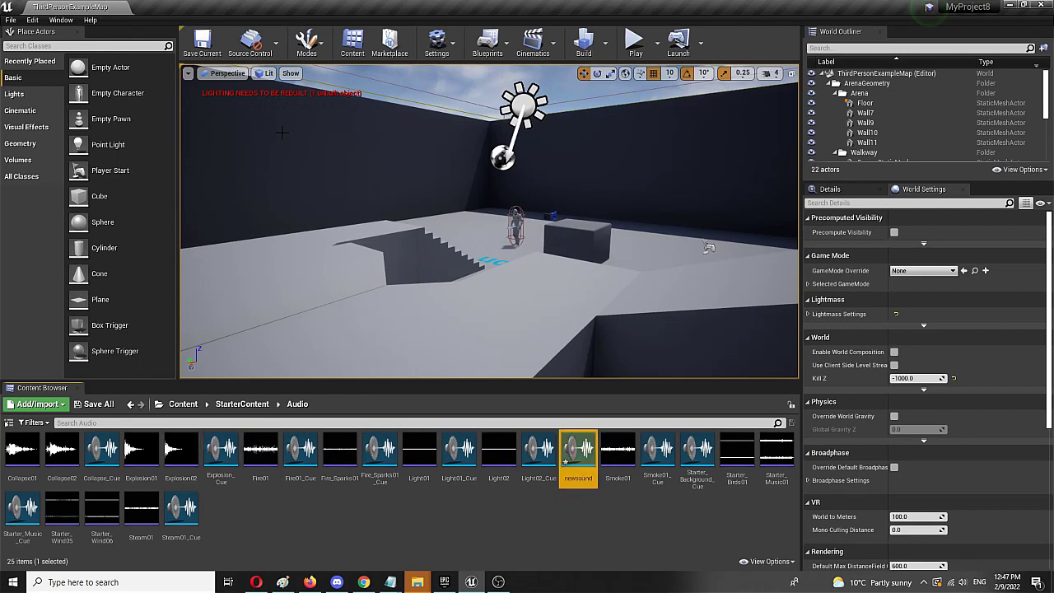
left_click(582, 458)
left_click(581, 457)
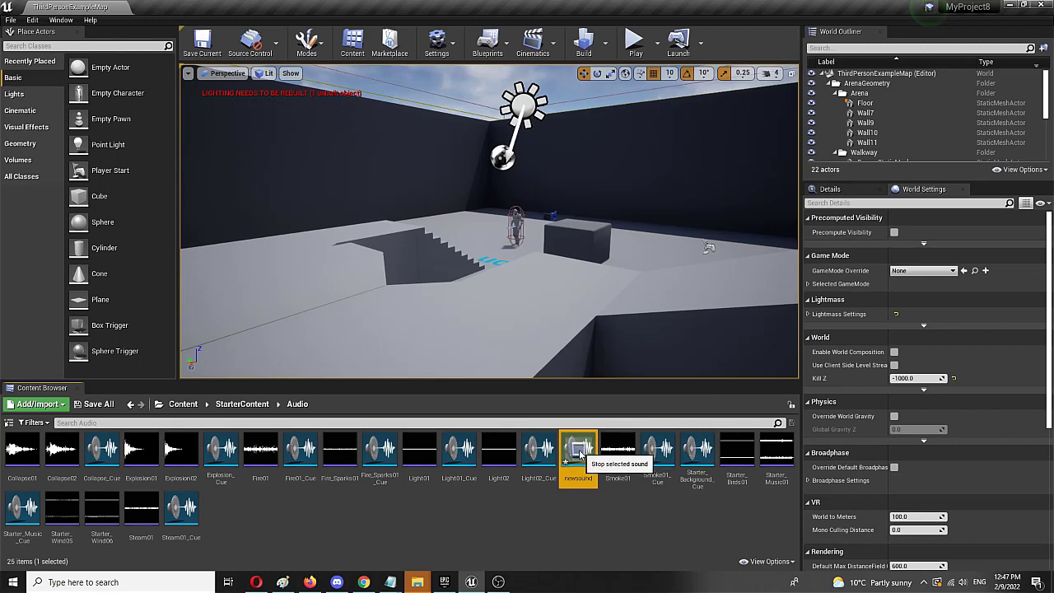
Open newsound in the Sound Cue editor, play and stop it, and shift Explosion02 left.
double_click(579, 455)
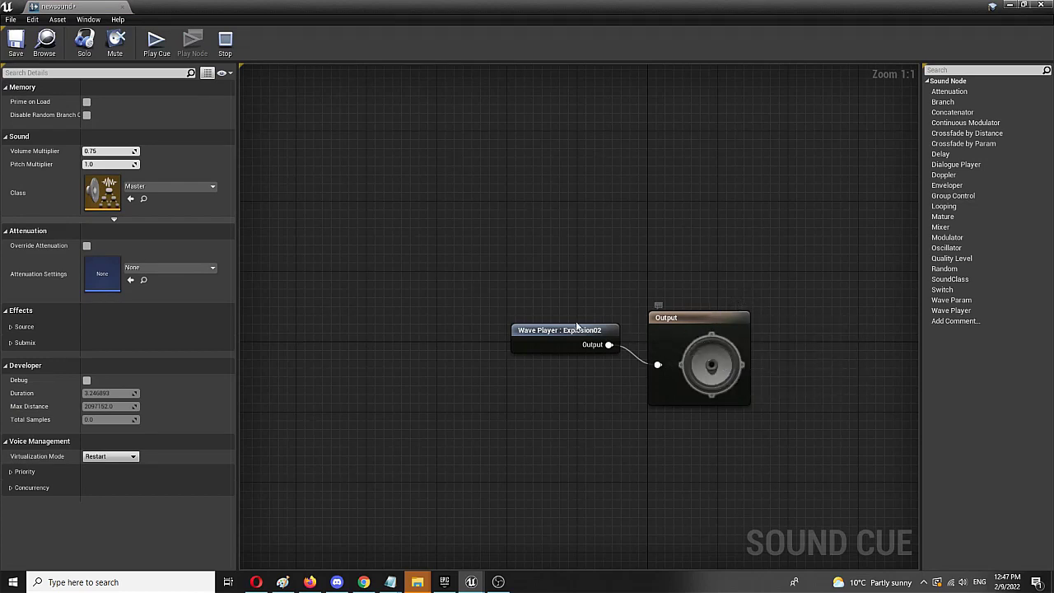
left_click_drag(563, 331, 470, 332)
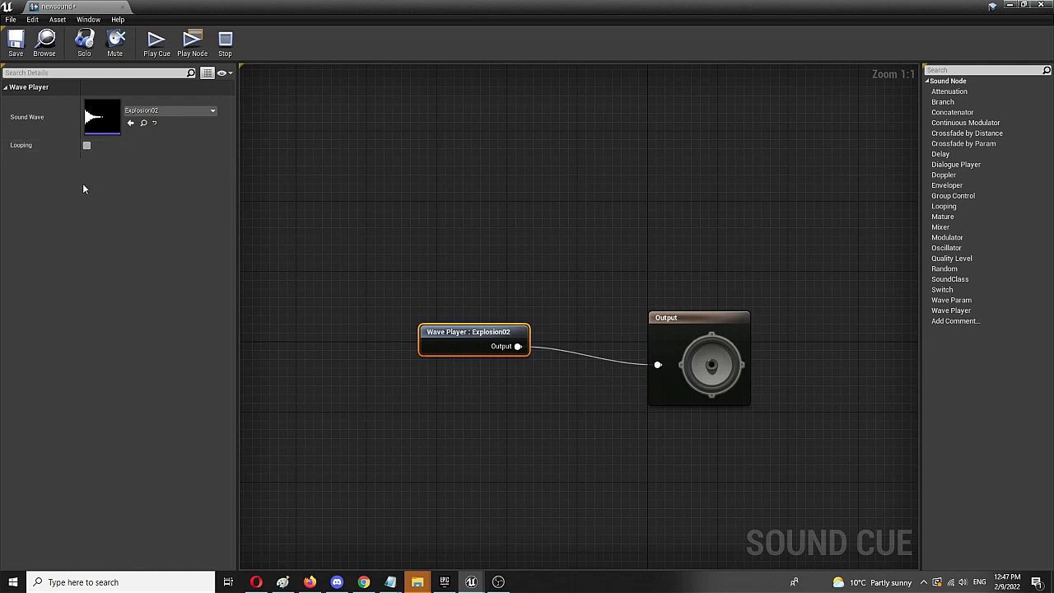
left_click(160, 52)
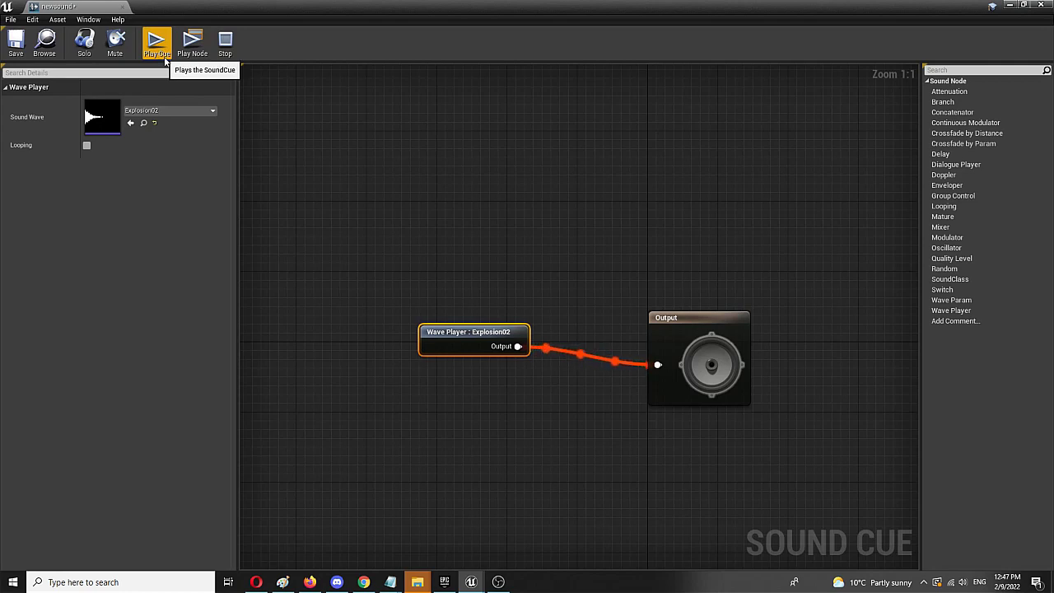
left_click(225, 41)
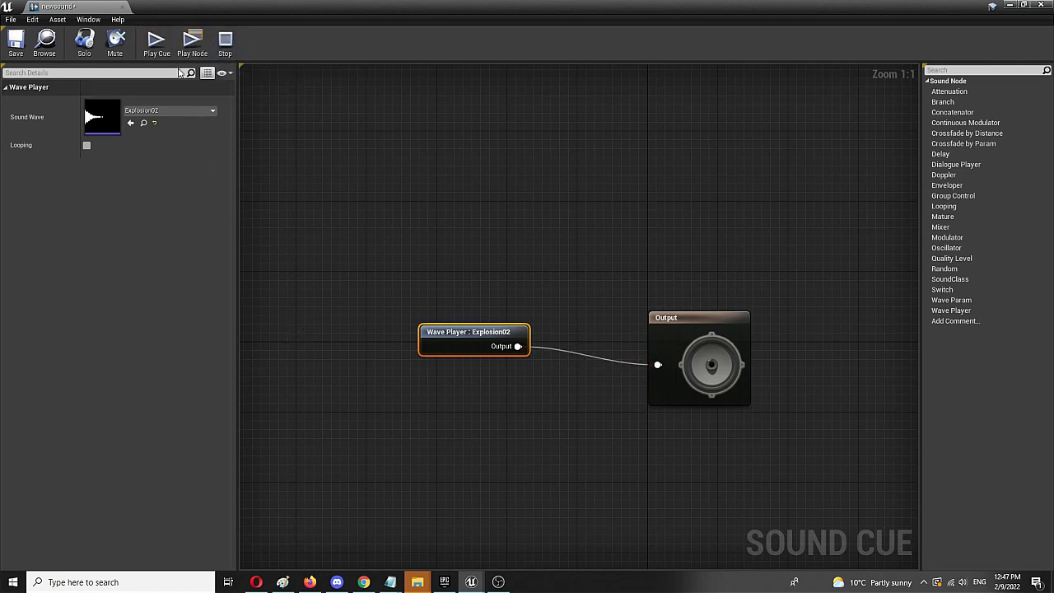
left_click_drag(455, 333, 411, 352)
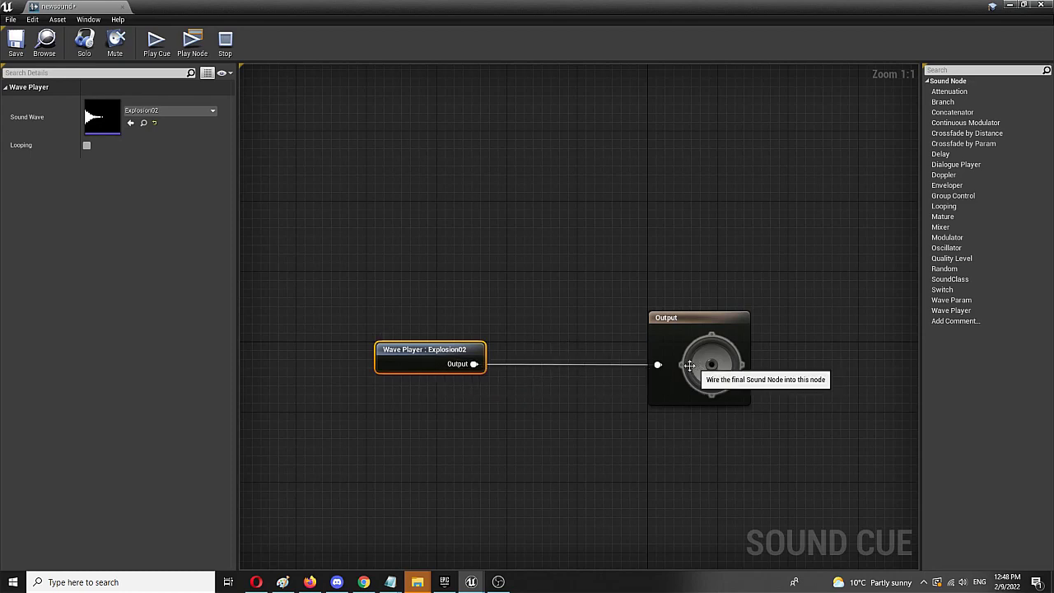
Break the Explosion02 Wave Player's link to Output and move the node further left.
left_click(610, 367)
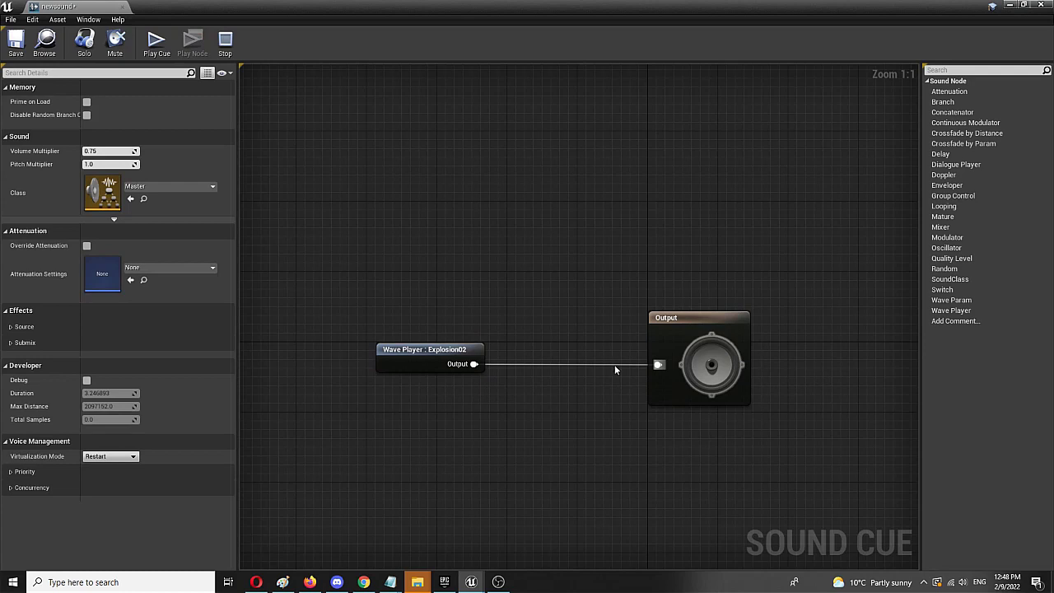
right_click(614, 369)
left_click(609, 363)
left_click(609, 363, "alt")
left_click_drag(471, 359, 516, 352)
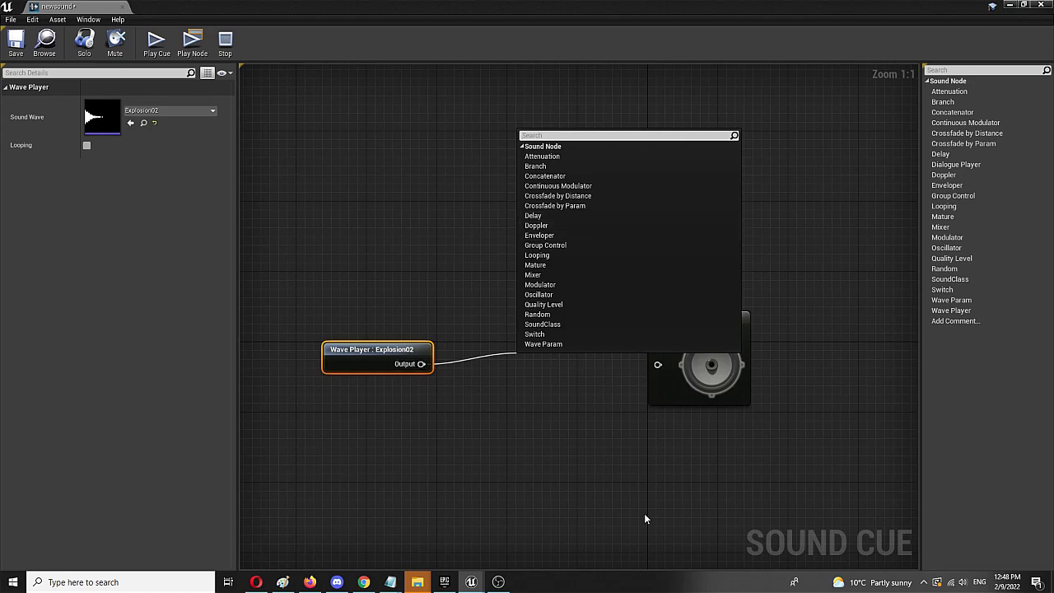
left_click(515, 405)
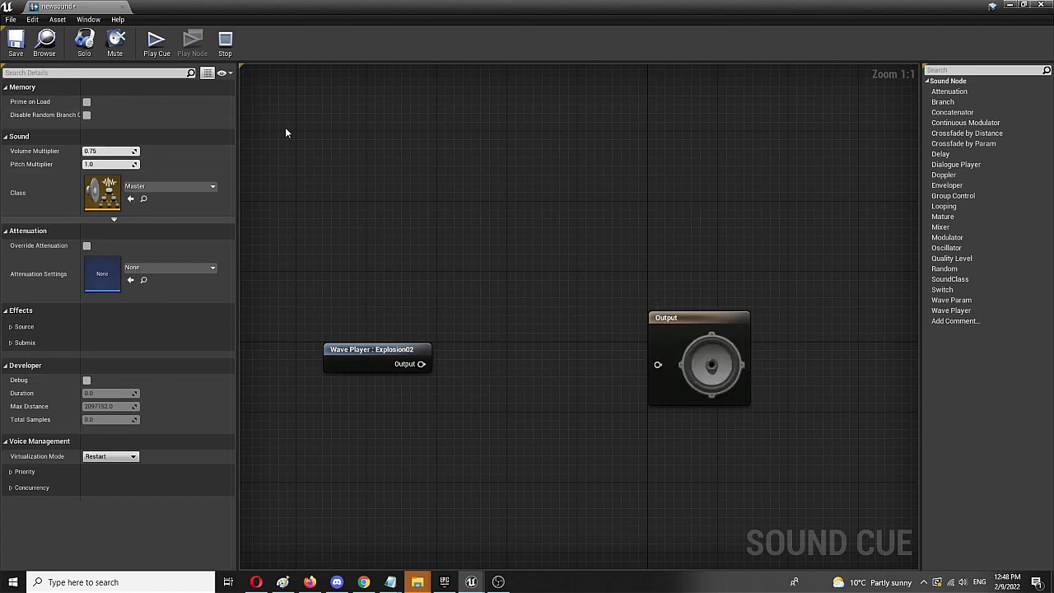
Add a new empty Wave Player node just below Explosion02.
right_click(382, 402)
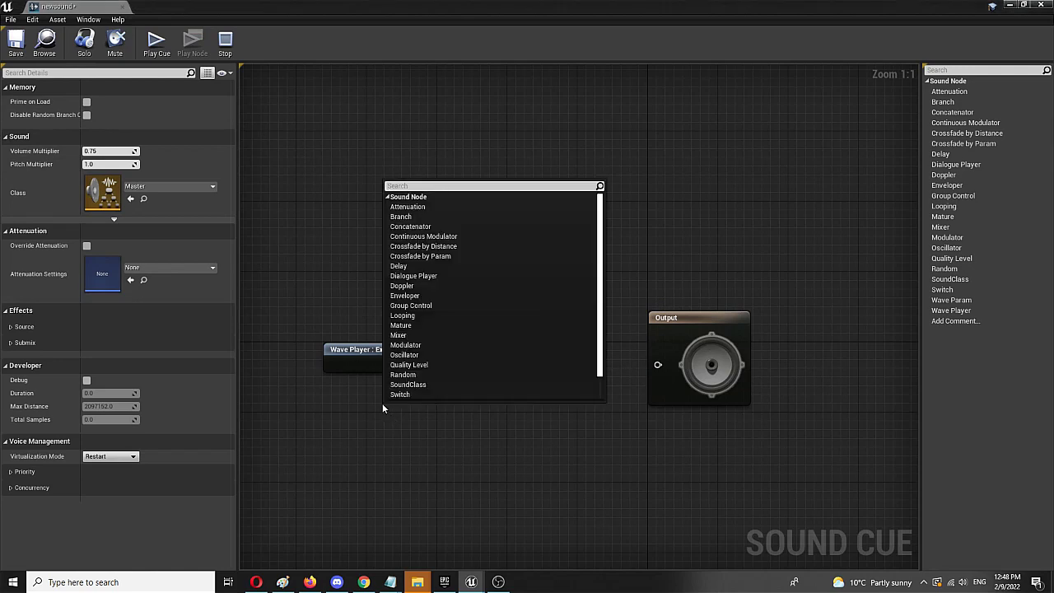
type("wa")
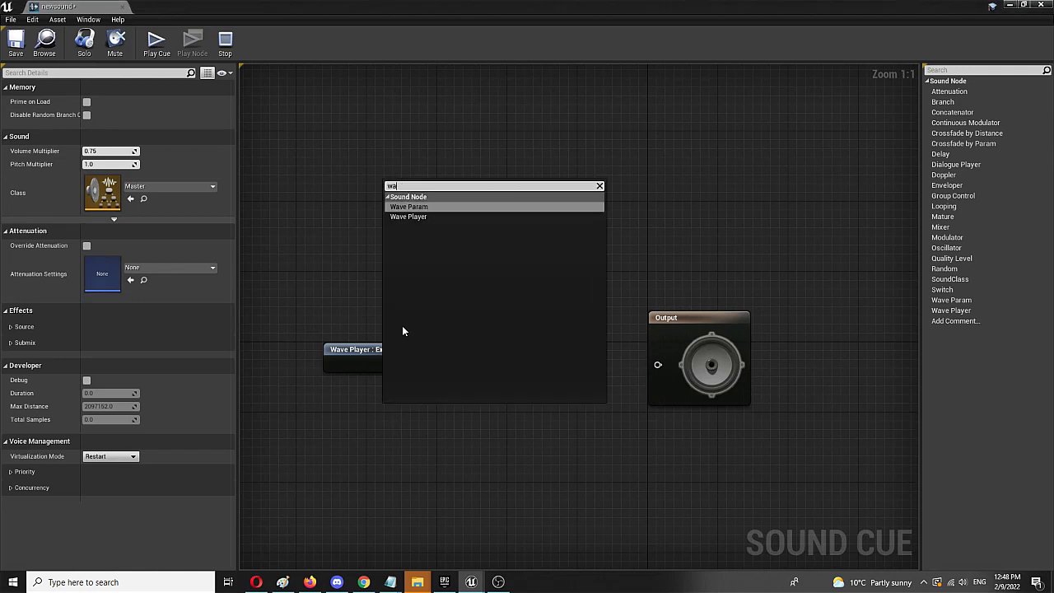
left_click(416, 217)
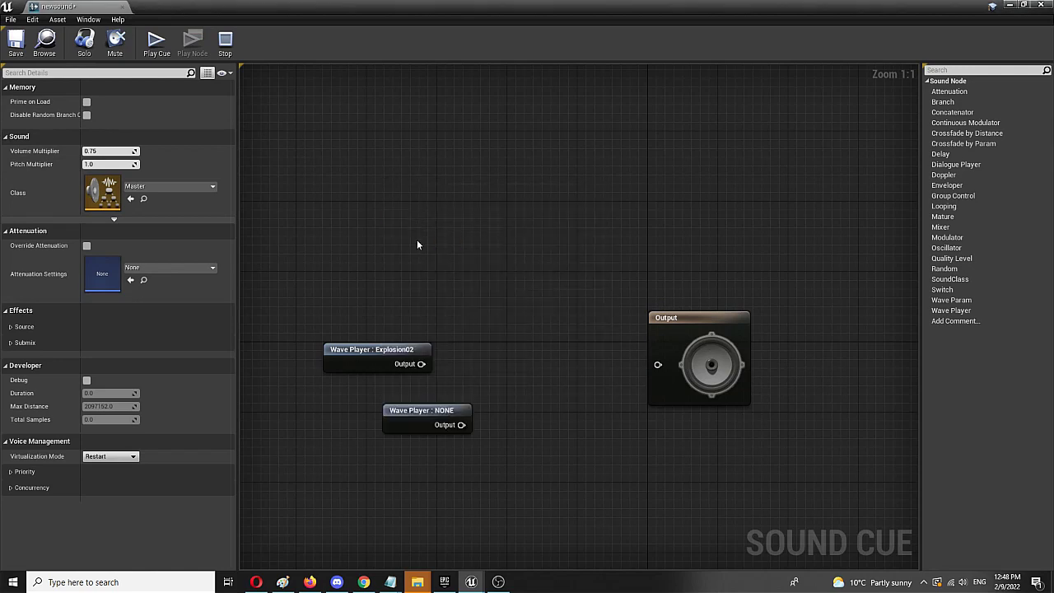
left_click_drag(412, 412, 360, 399)
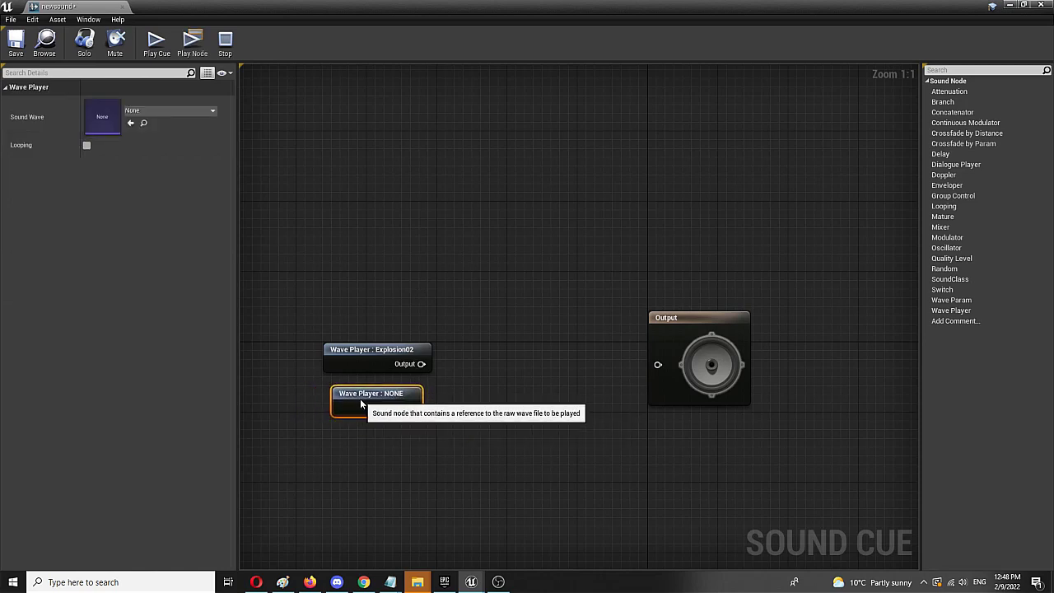
Set the new Wave Player to Collapse01, wire it into Output, and play the cue.
left_click(169, 108)
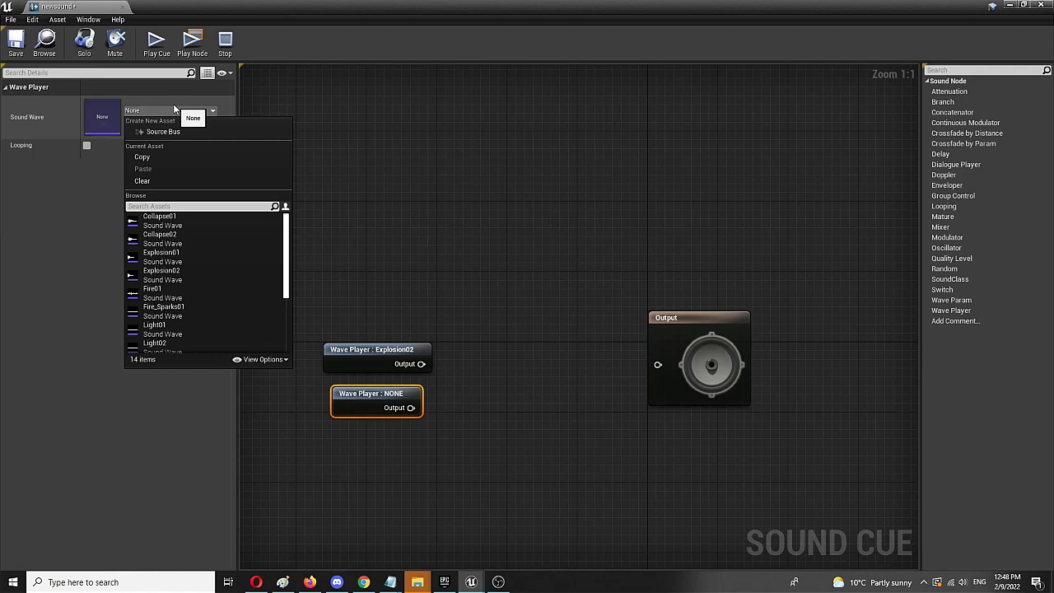
left_click(180, 223)
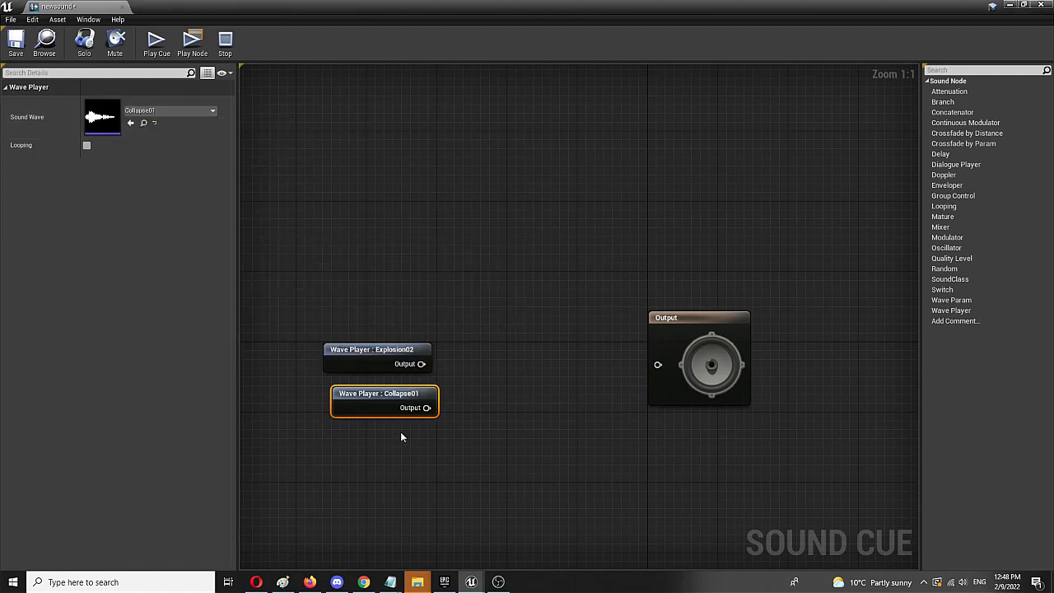
left_click_drag(396, 394, 658, 362)
left_click(157, 46)
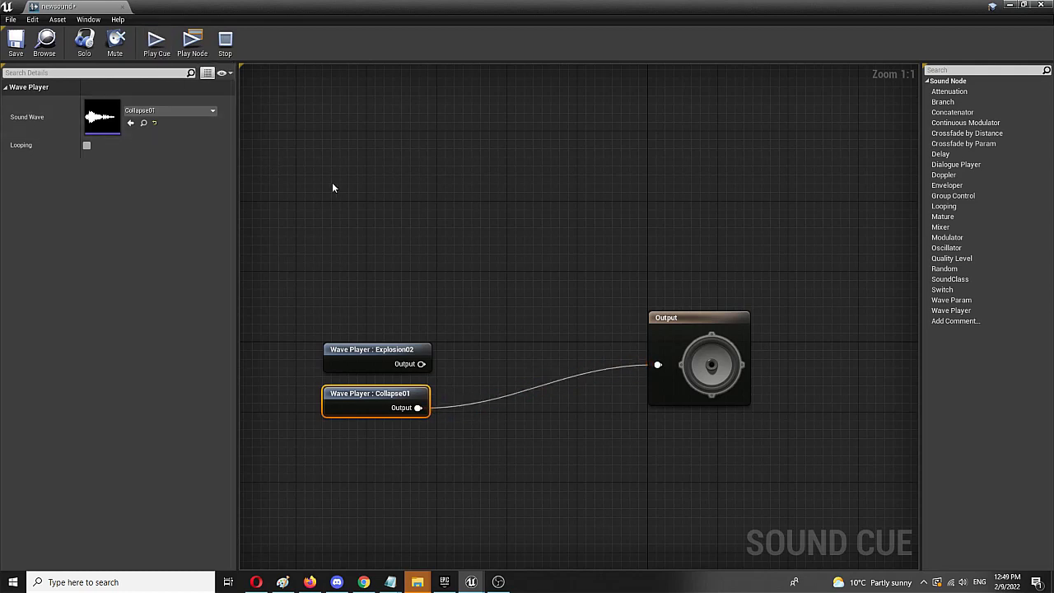
left_click(539, 385)
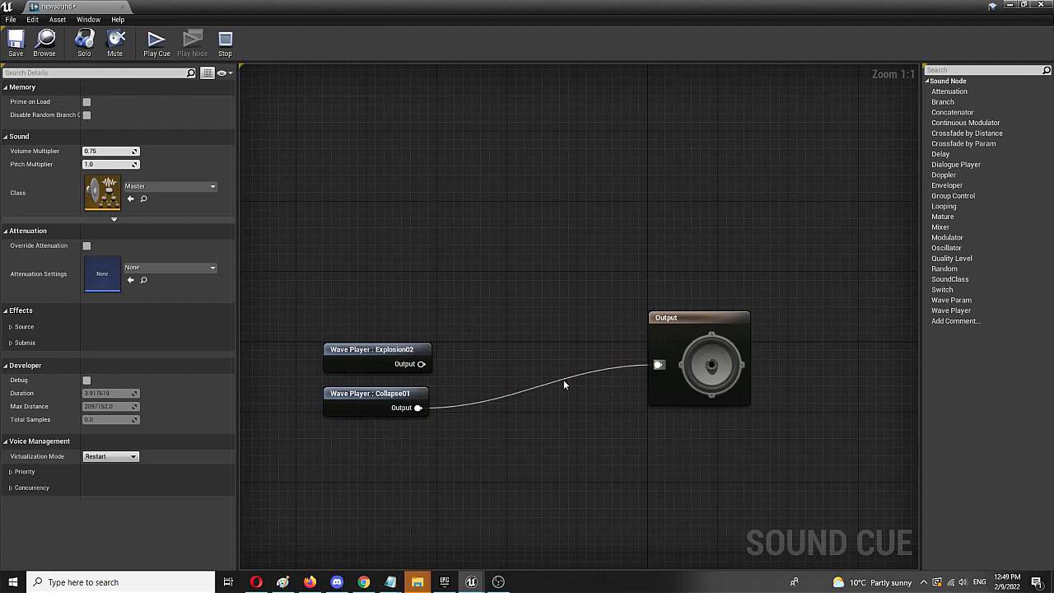
Unhook Collapse01 from Output, raise both wave players, and delete a mistakenly added Mature node.
left_click(621, 371, "alt")
left_click_drag(294, 306, 342, 424)
mouse_move(379, 363)
left_mouse_down()
mouse_move(369, 326)
mouse_move(378, 345)
left_mouse_up()
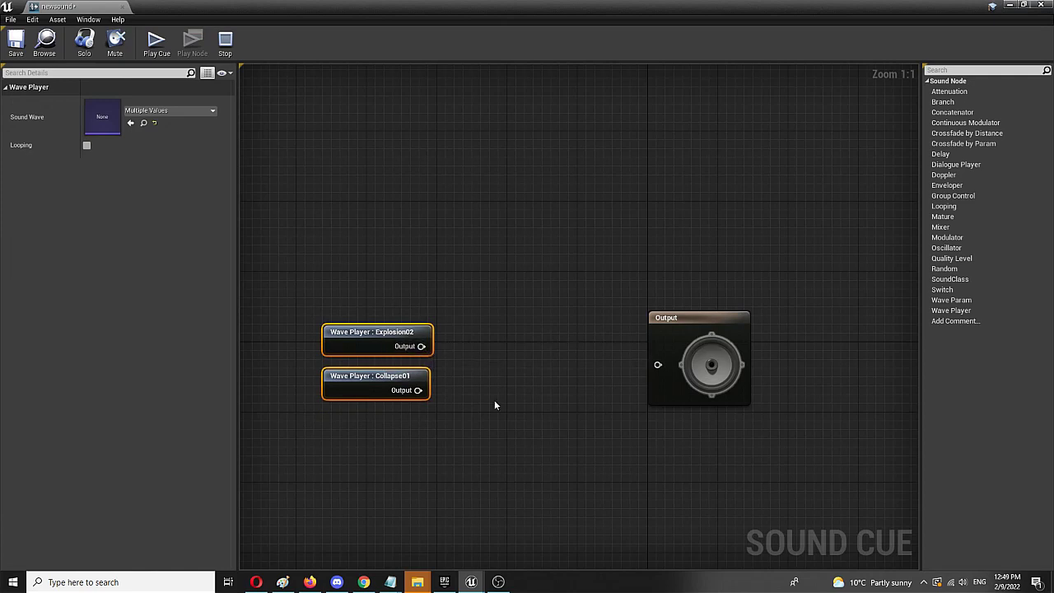
right_click(533, 363)
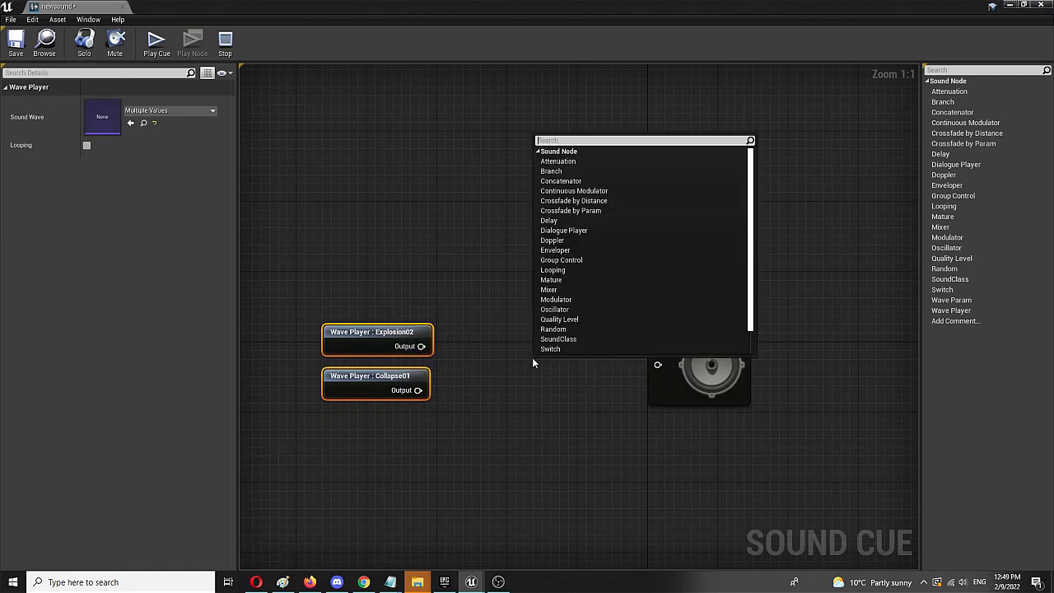
left_click(581, 280)
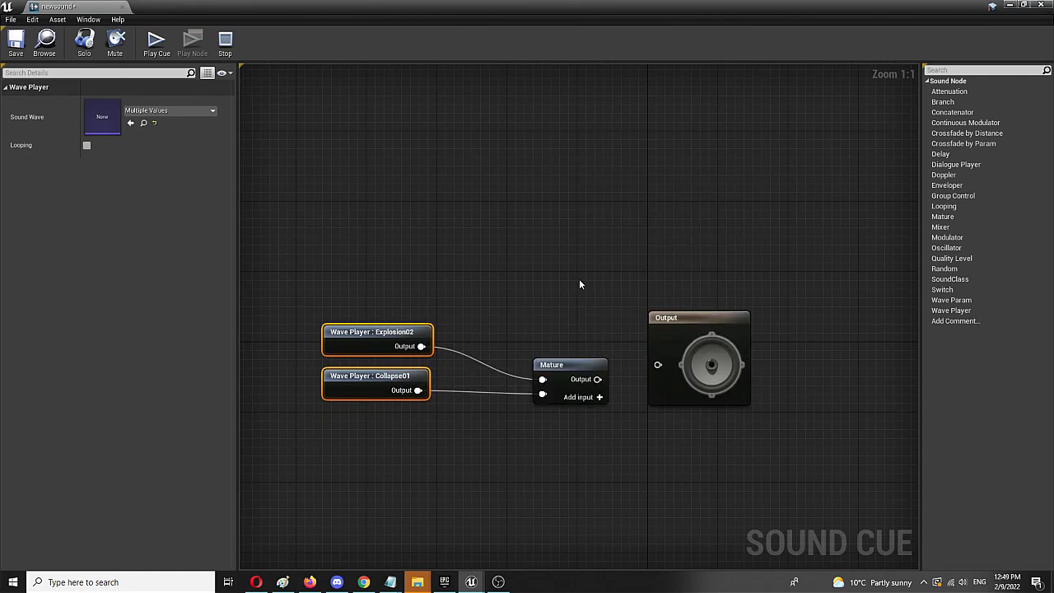
left_click(545, 365)
key("Delete")
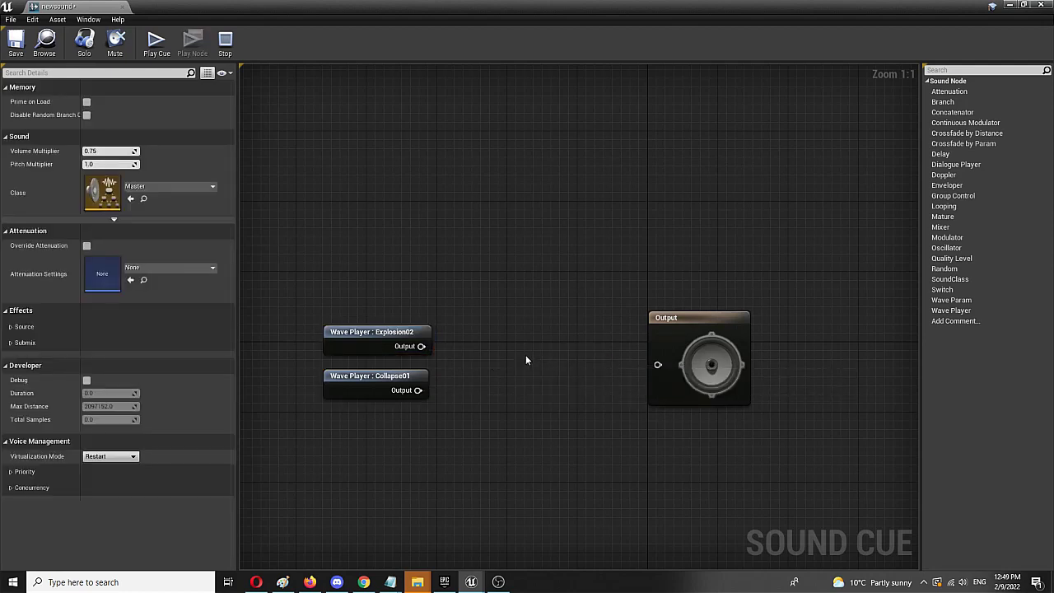
Add a Mixer, wire Explosion02 and Collapse01 into its two inputs, and play the mix.
right_click(527, 360)
left_click(580, 285)
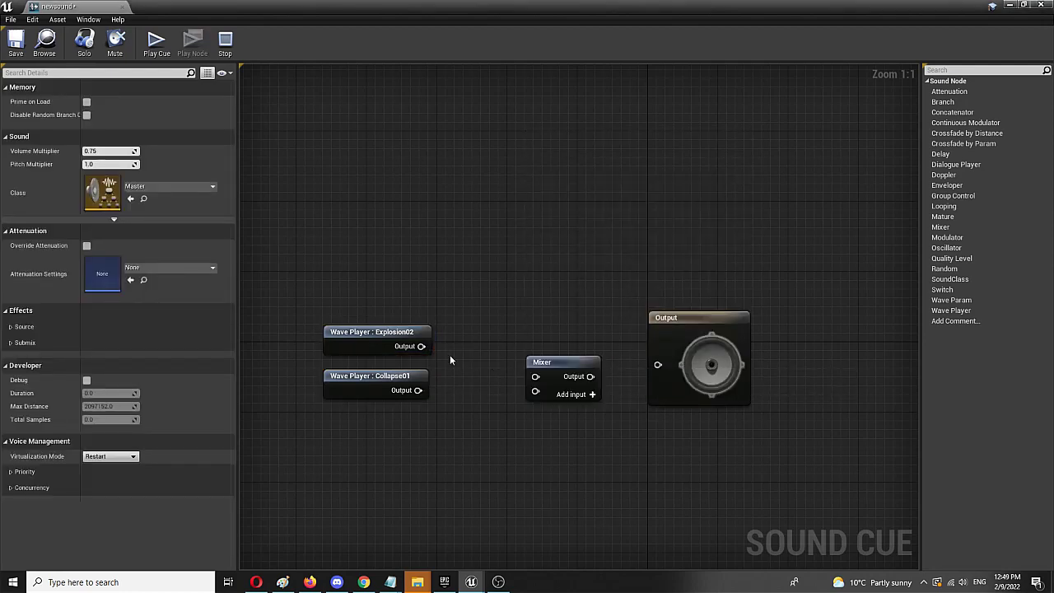
left_click_drag(531, 368, 502, 346)
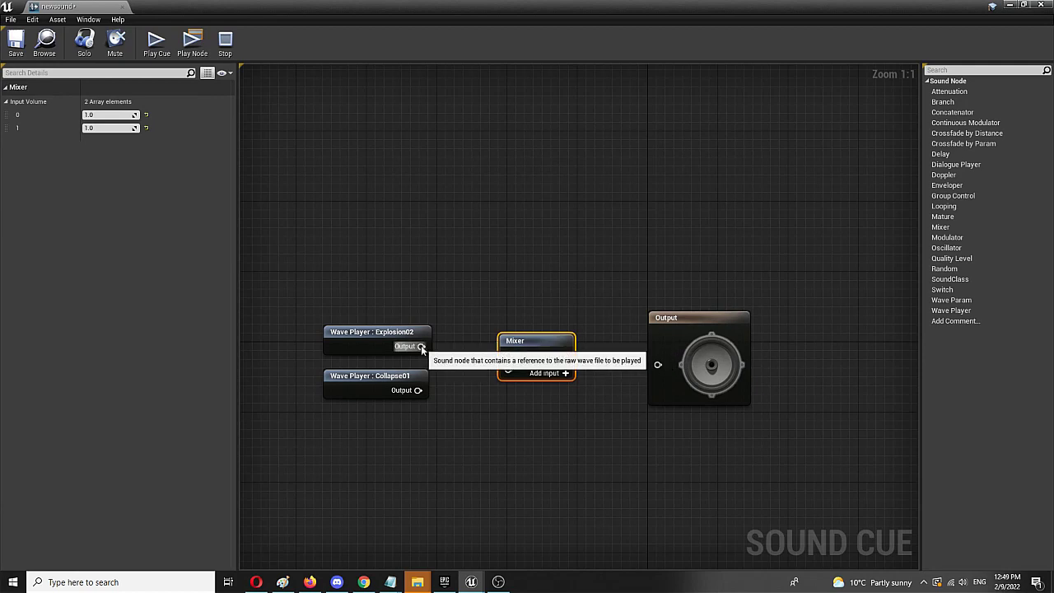
left_click_drag(421, 347, 508, 355)
left_click_drag(417, 391, 658, 365)
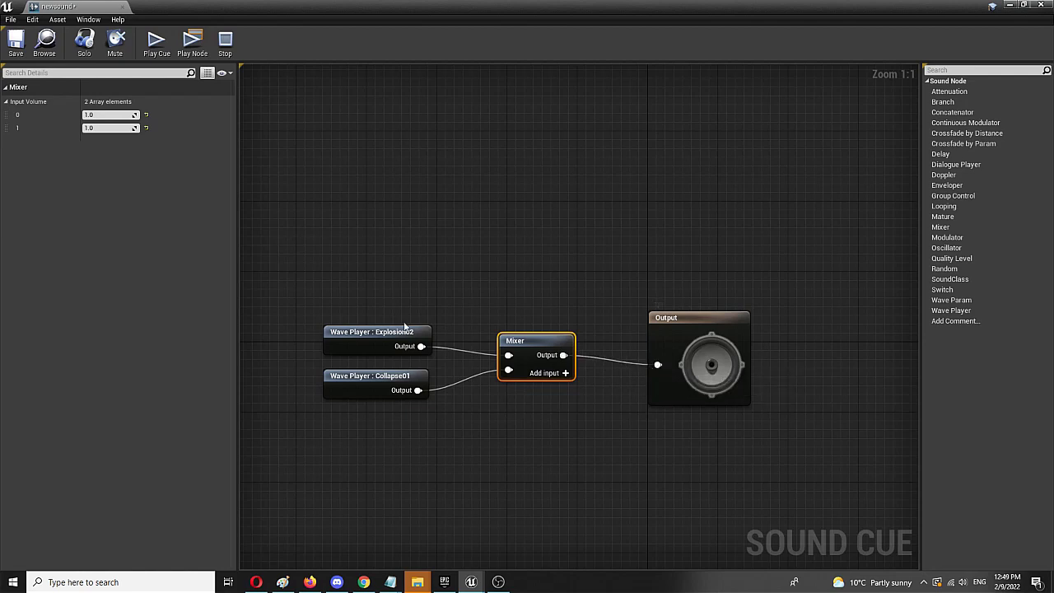
left_click(88, 116)
left_click(156, 39)
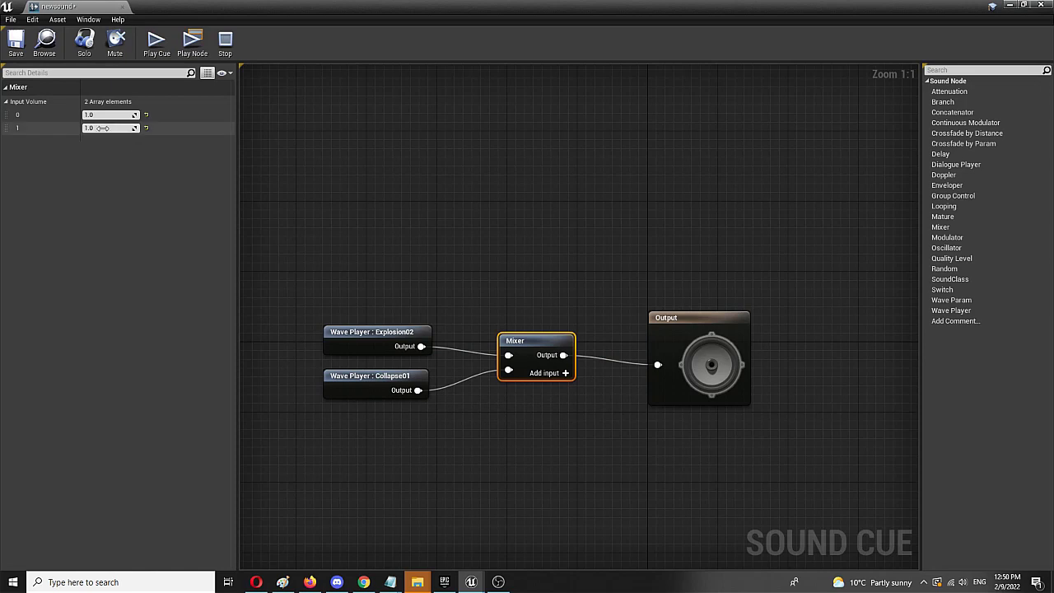
Commit the Mixer's second input volume at 0.666667, replay the cue, and move Explosion02 up-left.
key("Return")
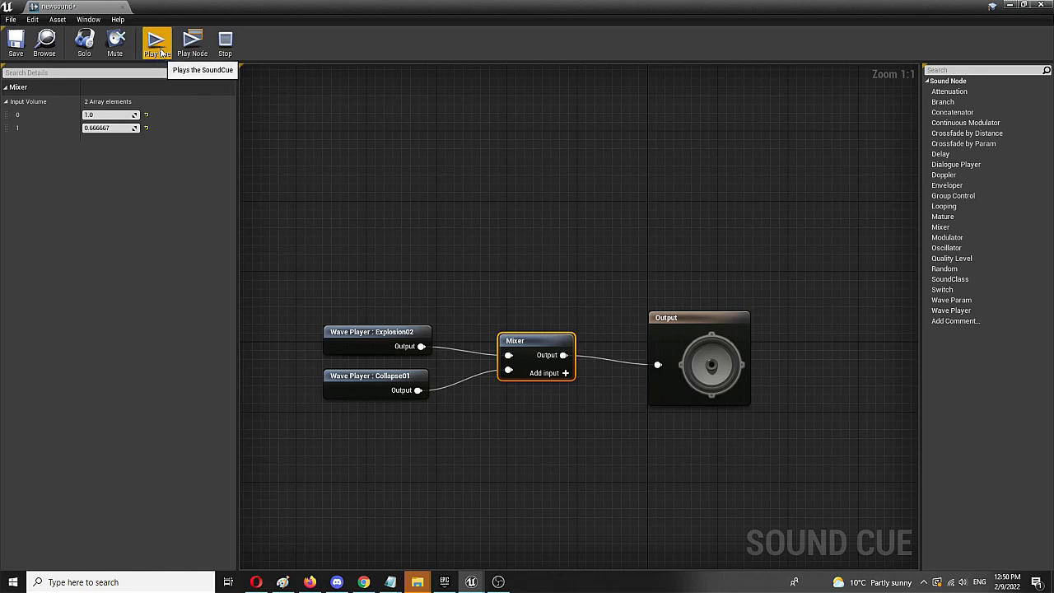
left_click(158, 43)
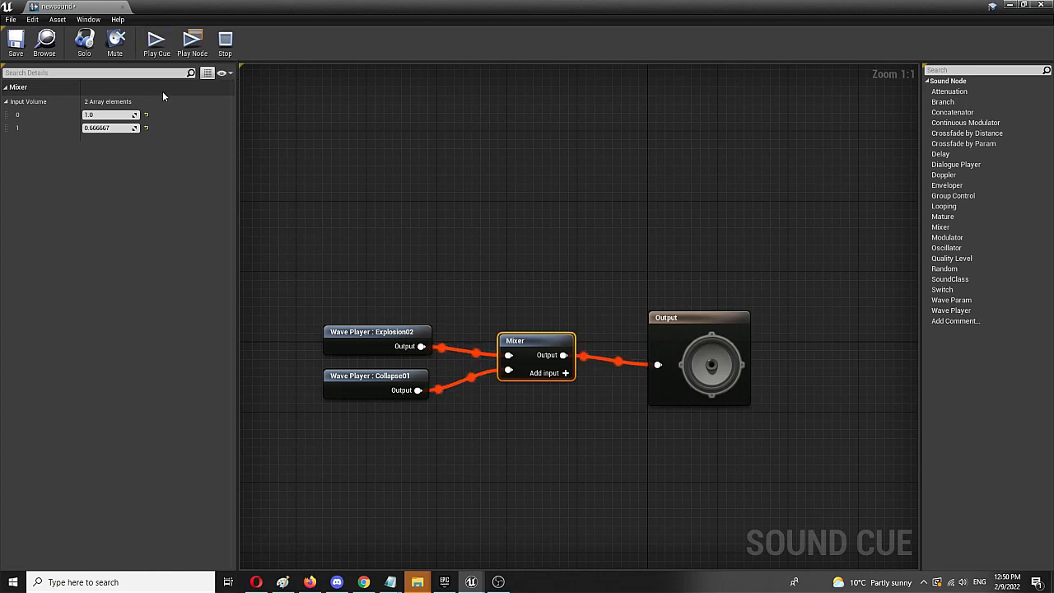
left_click_drag(356, 332, 345, 286)
left_click(457, 320)
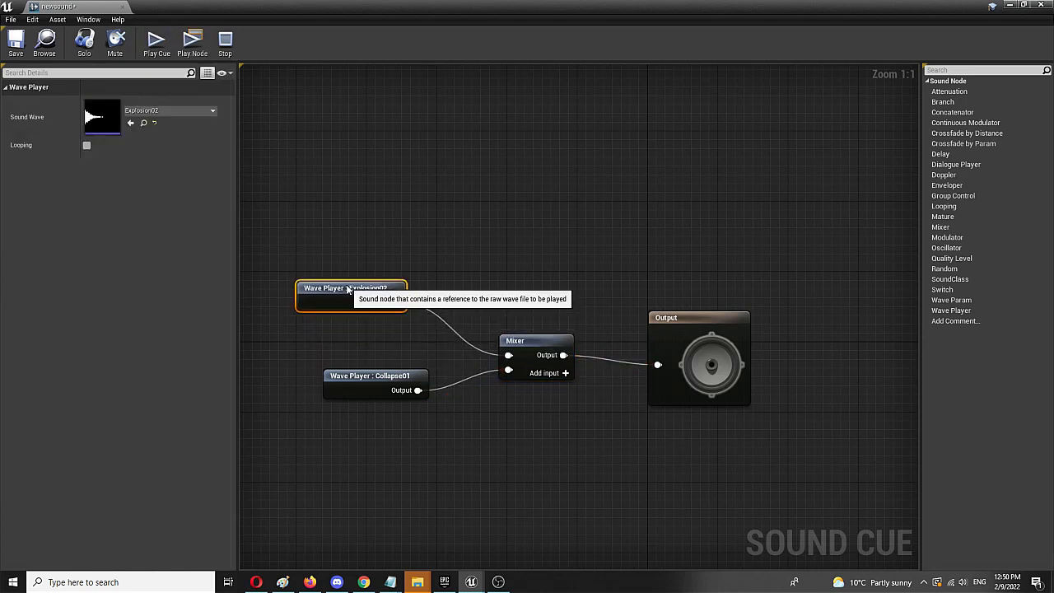
Insert a Delay node between Explosion02 and the Mixer's first input.
left_click(473, 346, "alt")
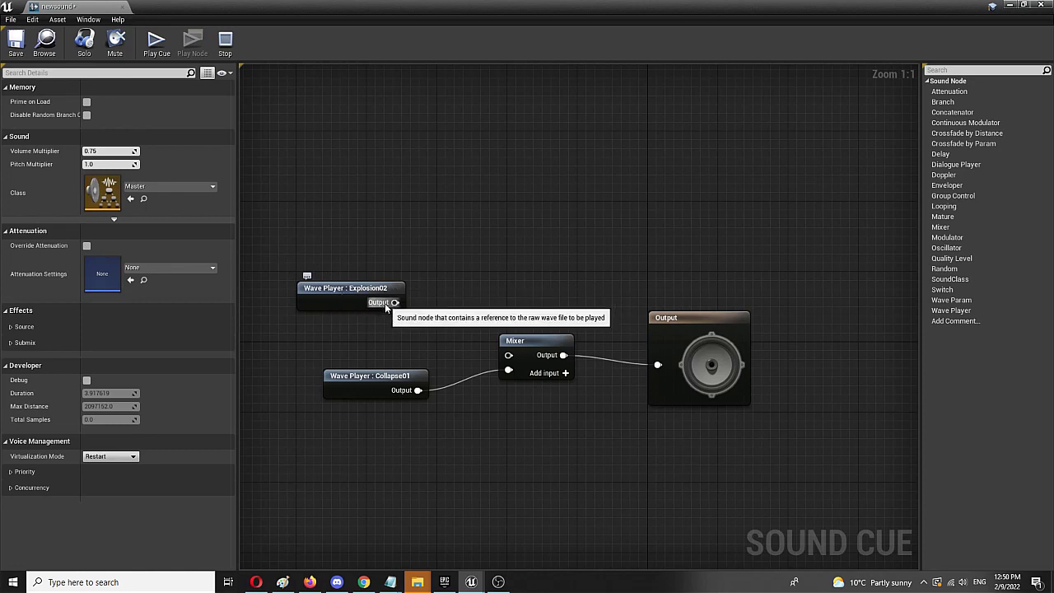
left_click_drag(394, 302, 445, 311)
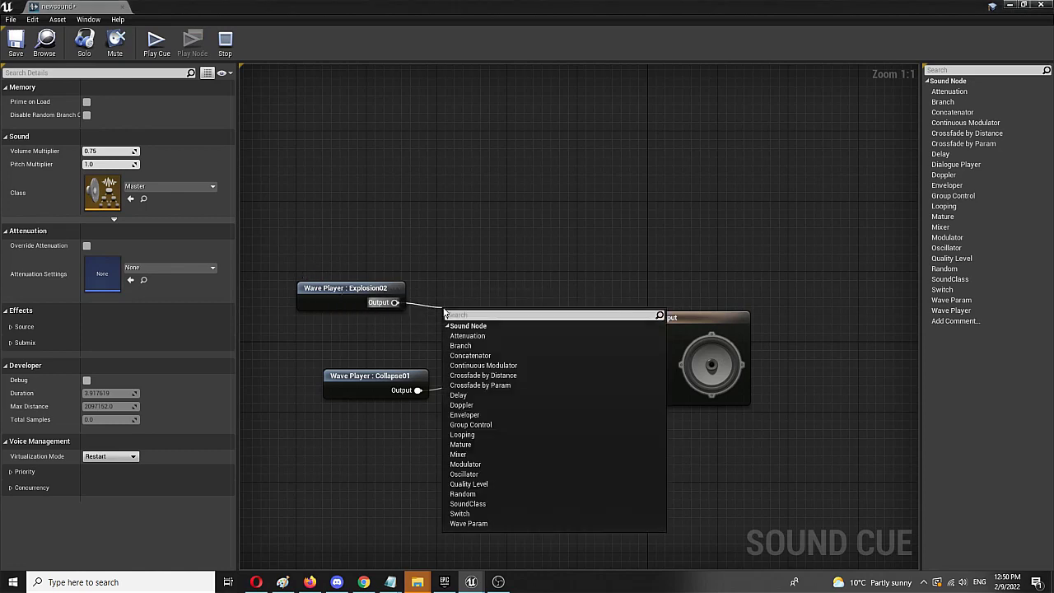
left_click(458, 395)
left_click_drag(498, 321, 458, 294)
left_click_drag(354, 288, 337, 244)
left_click_drag(461, 302, 508, 355)
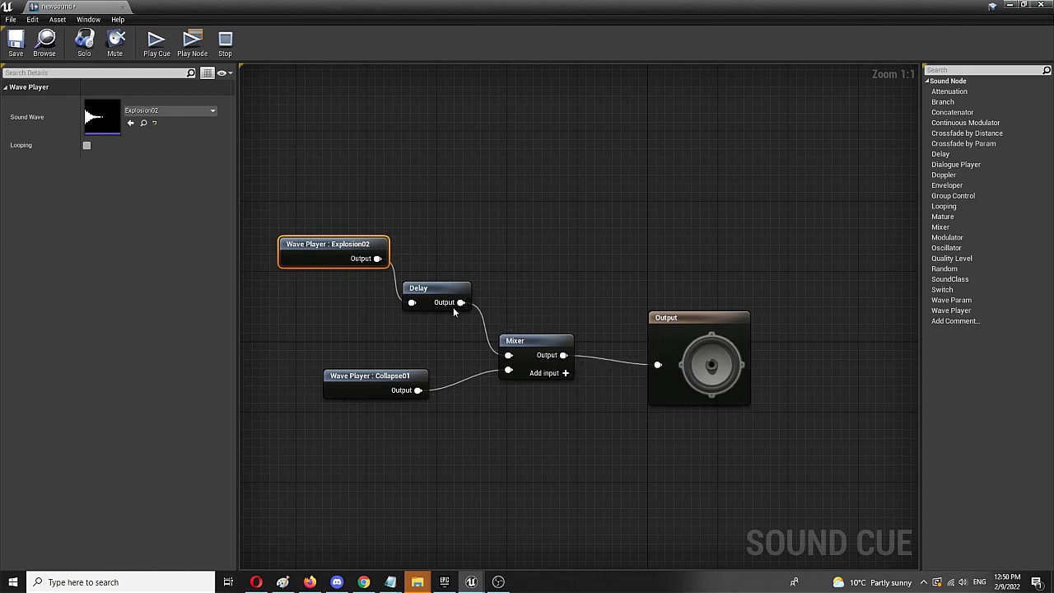
Enter 0.5 as the Delay node's maximum delay.
left_click(415, 296)
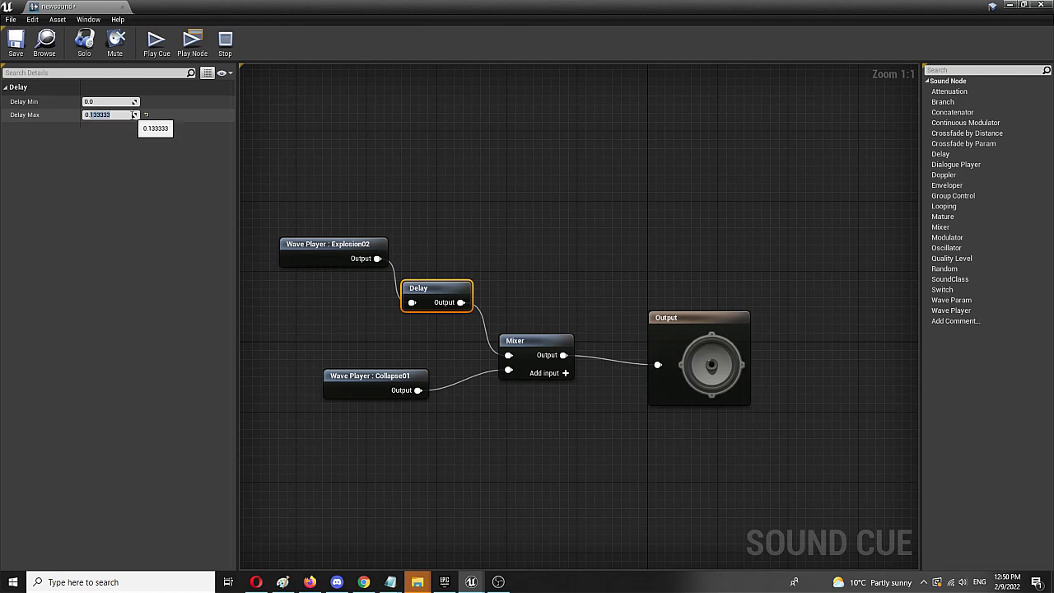
type("0.5")
left_click(420, 361)
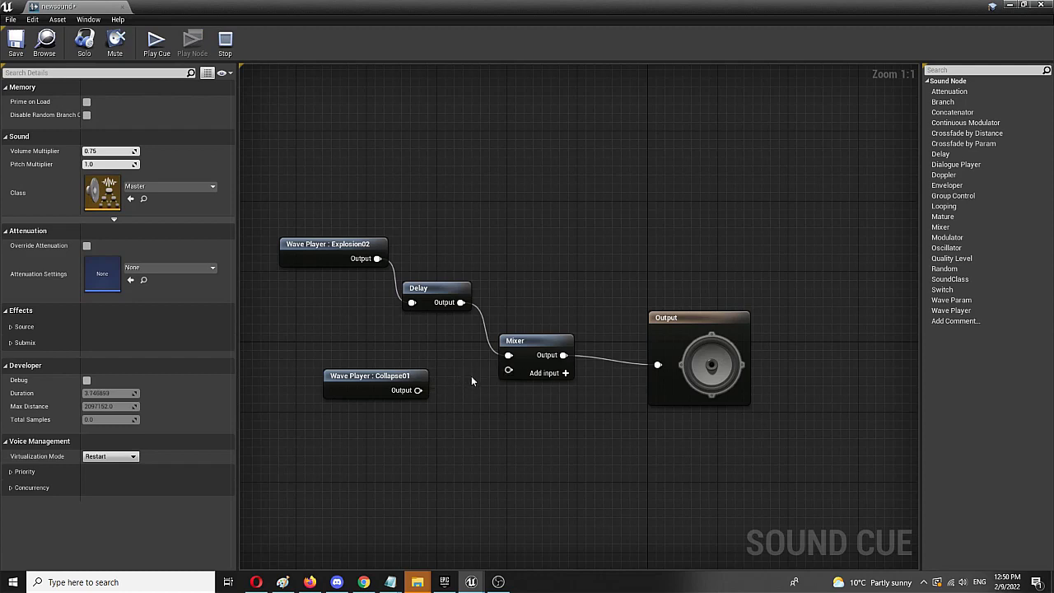
Play the delayed cue, then raise the Delay Max to 5.0.
left_click(157, 45)
left_click(437, 295)
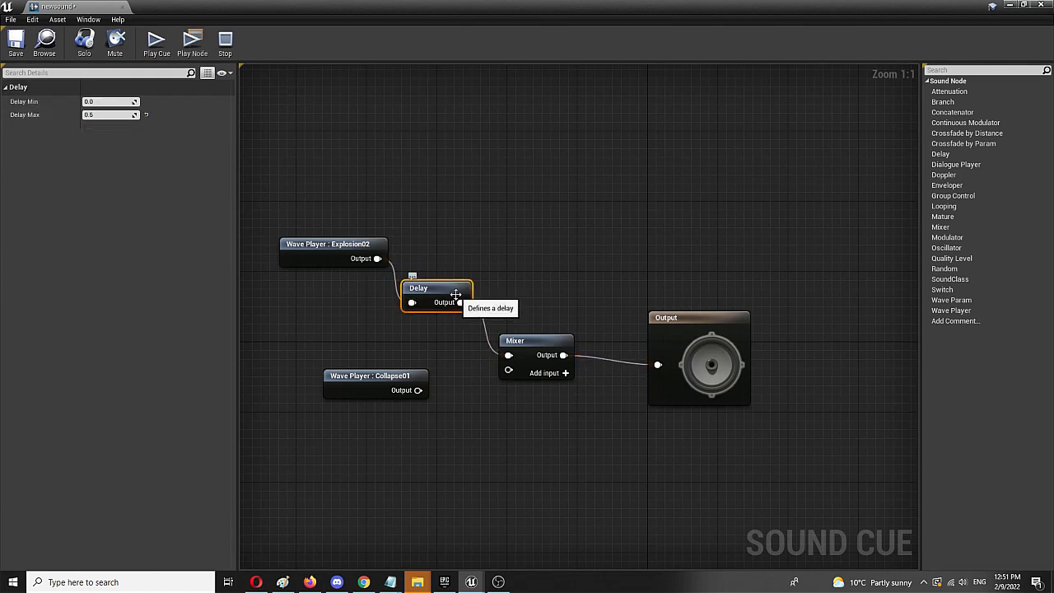
left_click(116, 116)
type("5")
key("Return")
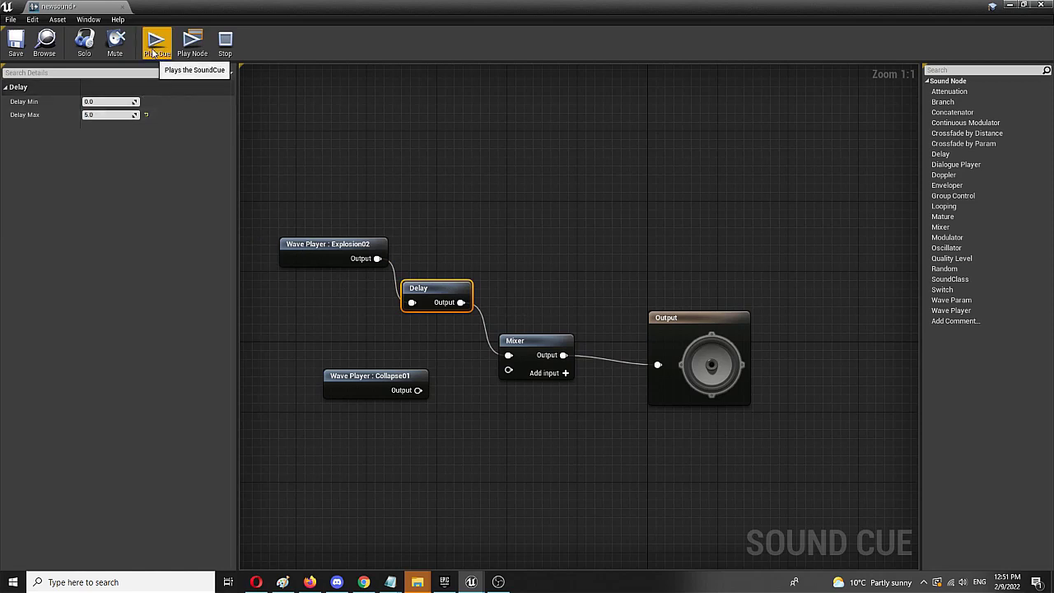
Replay the cue and wire Collapse01 into the Mixer's second input.
left_click(307, 295)
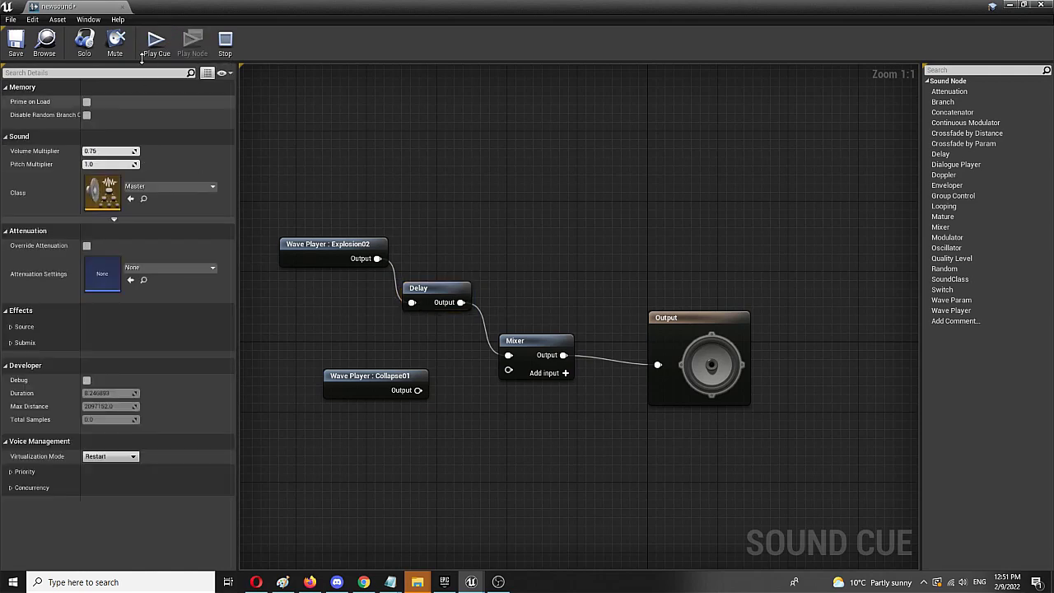
left_click(158, 49)
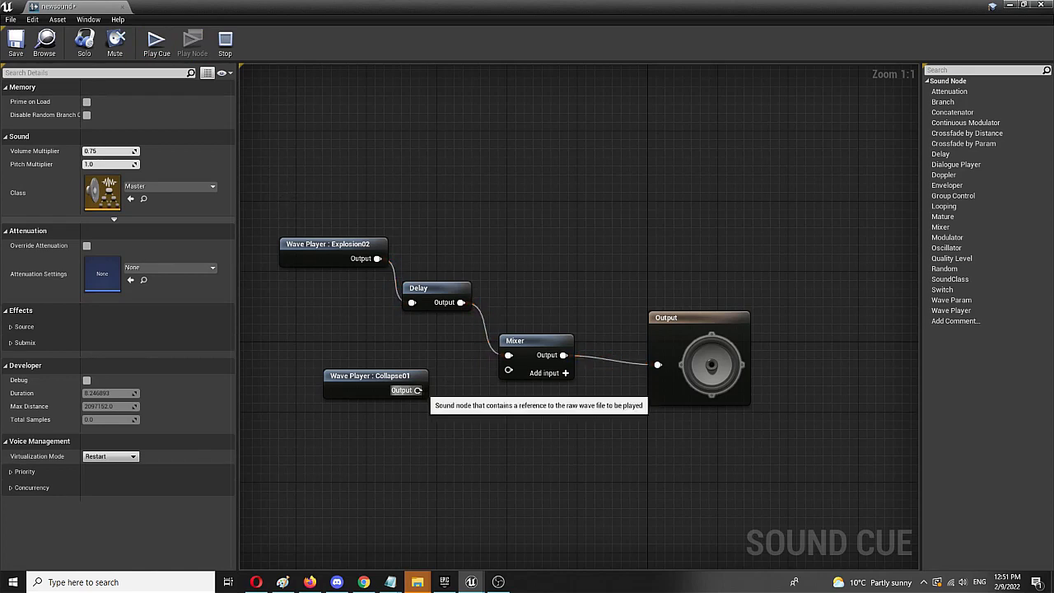
left_click_drag(417, 390, 508, 370)
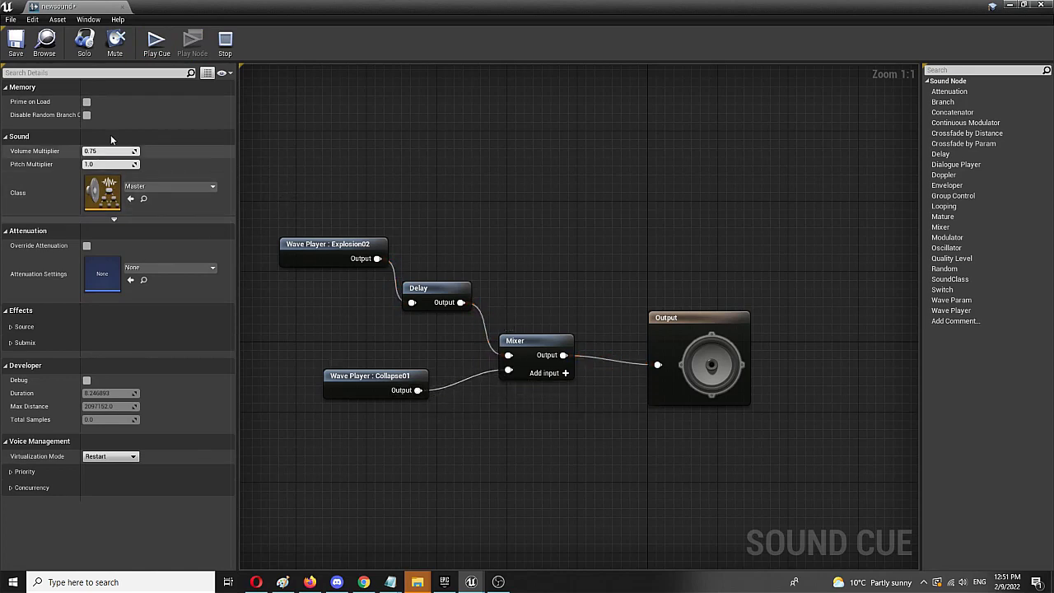
Set the Mixer's Input Volume element 1 to 0.5 and play the cue.
left_click(517, 347)
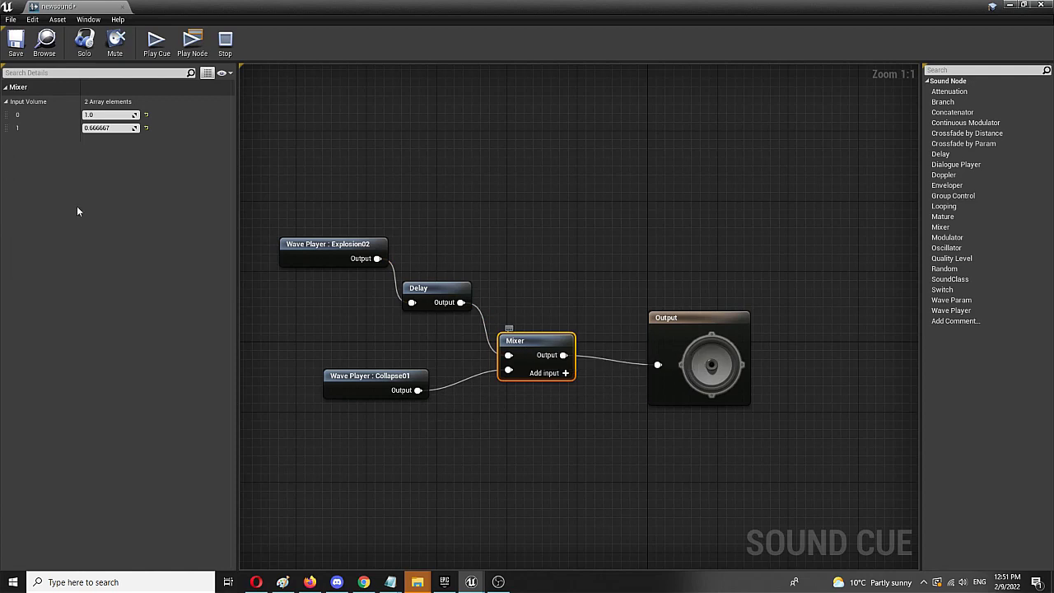
left_click(91, 127)
type("0.5")
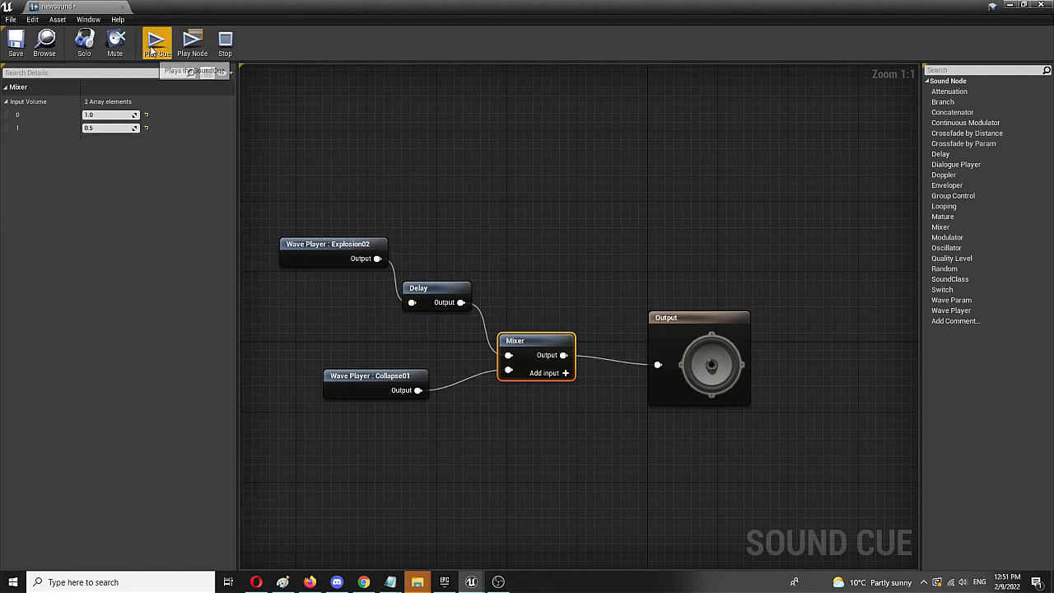
left_click(153, 46)
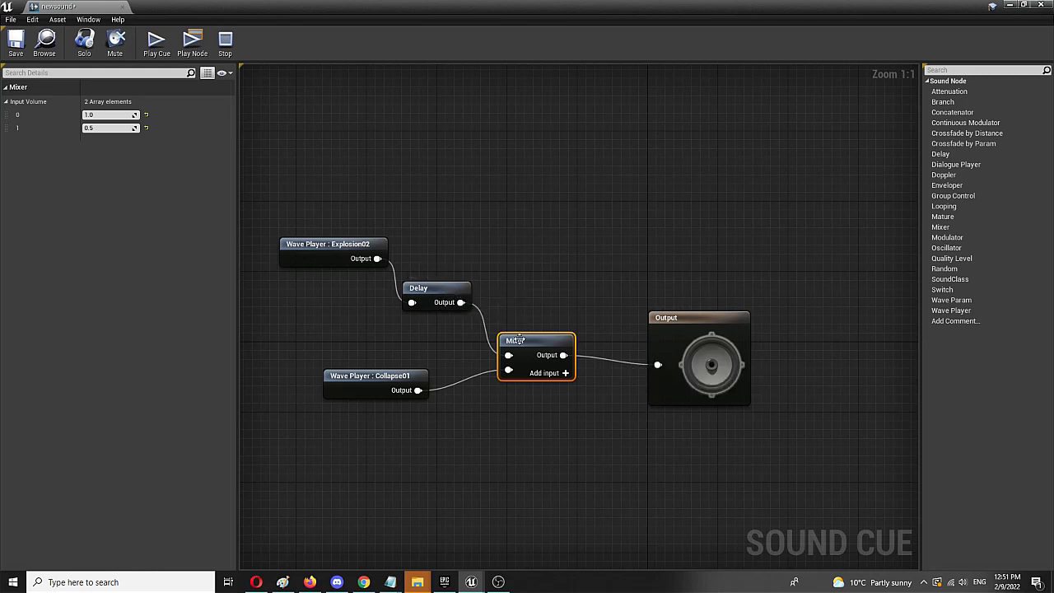
Add an Oscillator node after the Mixer and wire it into the Output node.
left_click_drag(526, 343, 574, 363)
left_click_drag(698, 326, 848, 332)
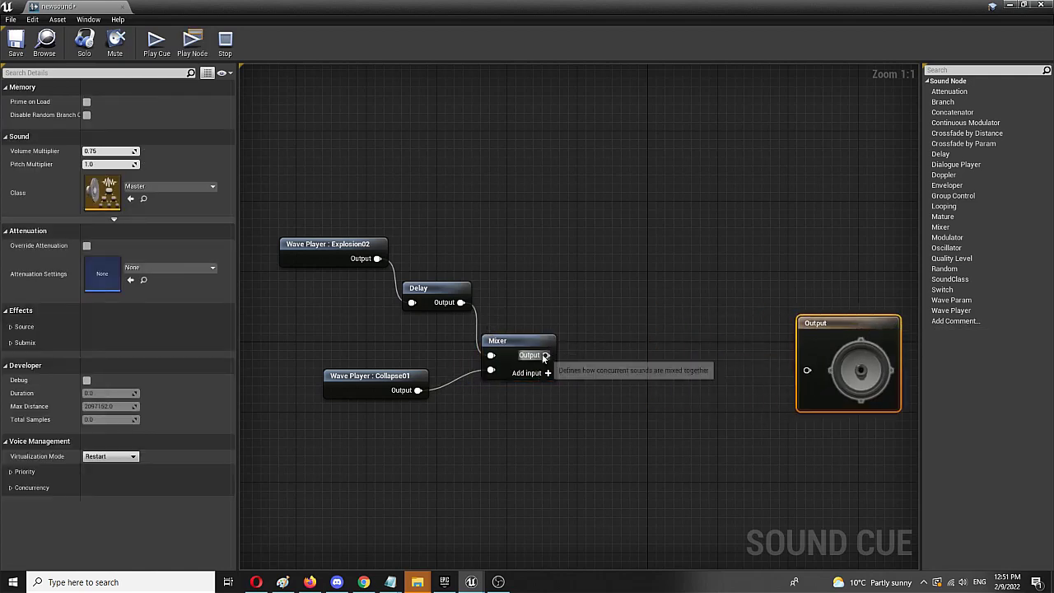
left_click_drag(546, 355, 613, 358)
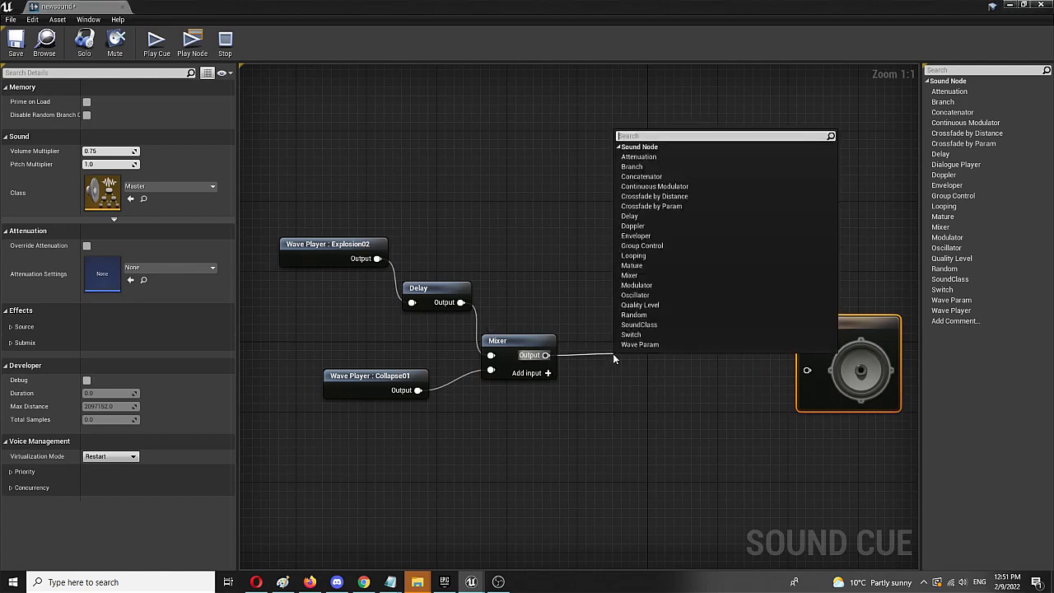
left_click(662, 295)
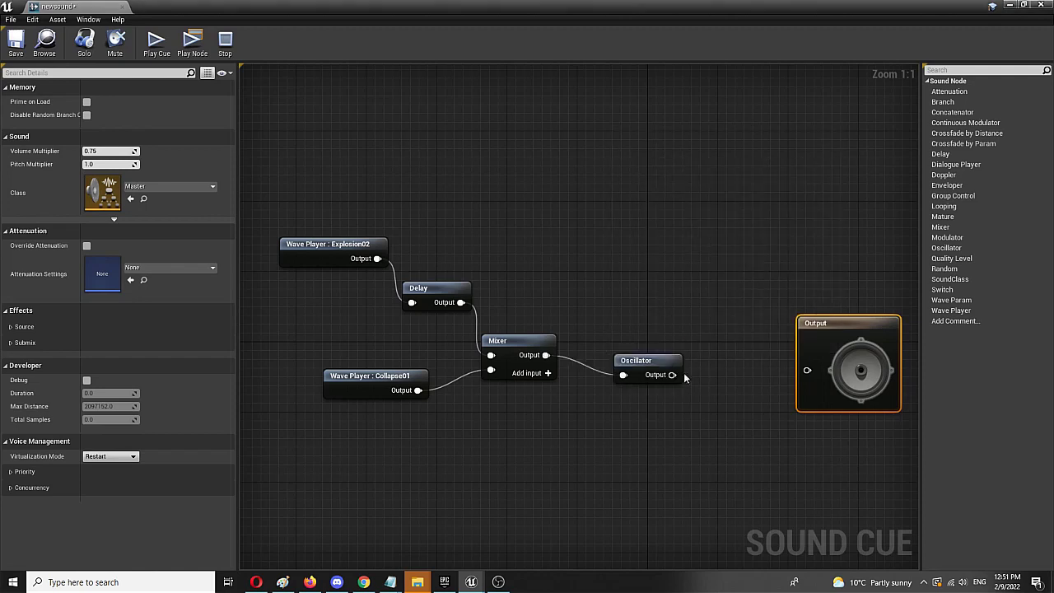
left_click(659, 352)
left_click_drag(663, 354, 807, 370)
Set the Oscillator's Amplitude Min, Amplitude Max and Frequency Min to 0.5.
left_click(107, 129)
left_click(90, 129)
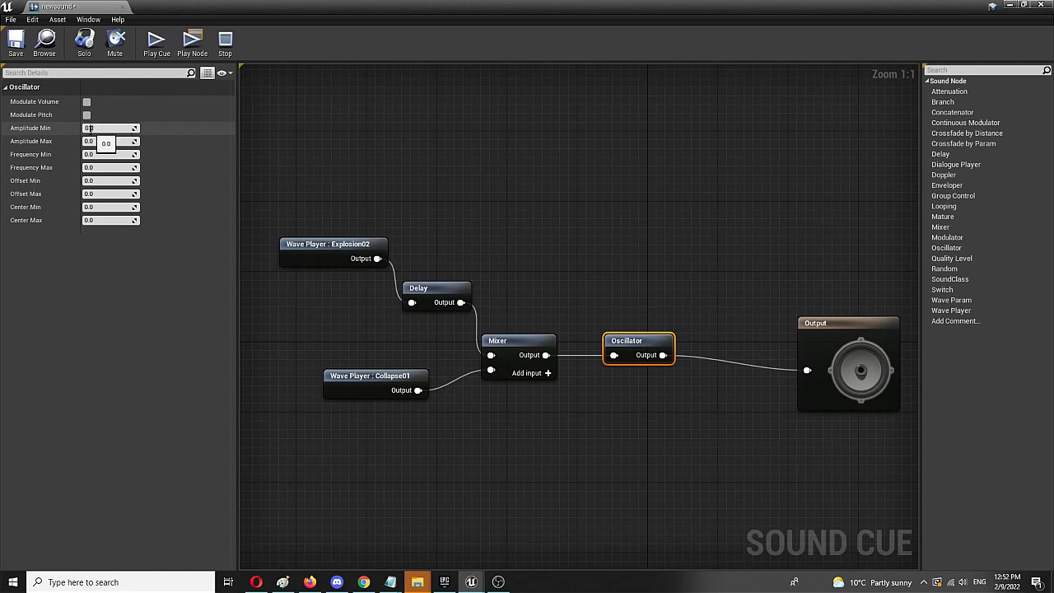
type("5")
key("Return")
left_click(98, 141)
type("0.5")
key("Return")
left_click(100, 154)
type("0.5")
key("Return")
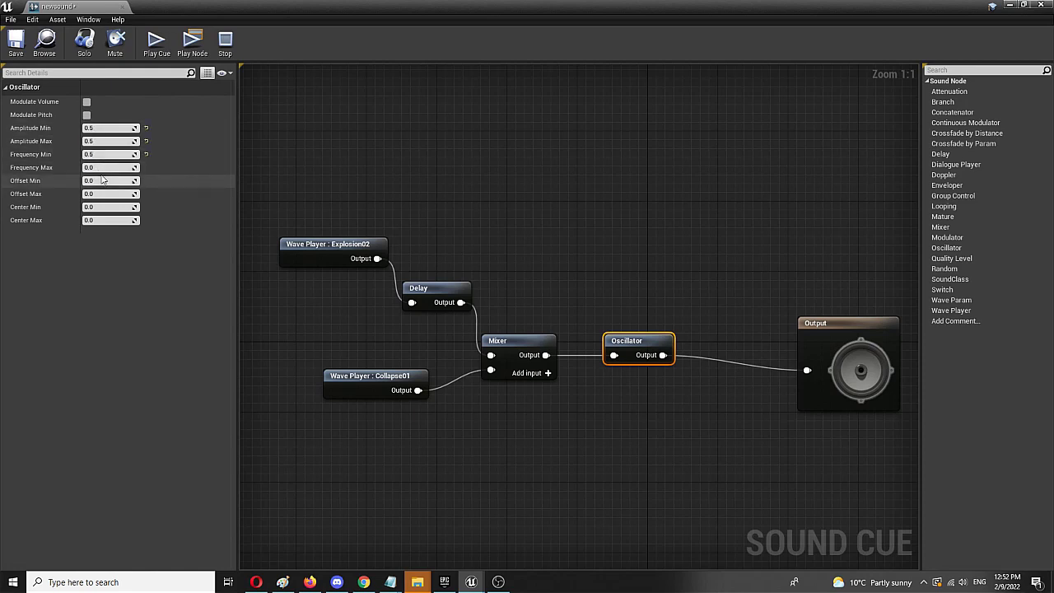
Set Frequency Max, Offset Min/Max and Center Min/Max to 0.5.
left_click(99, 168)
type("0.5")
key("Tab")
type("0.5")
key("Tab")
type("0.5")
left_click(113, 208)
type("0.5")
key("Tab")
type("0.5")
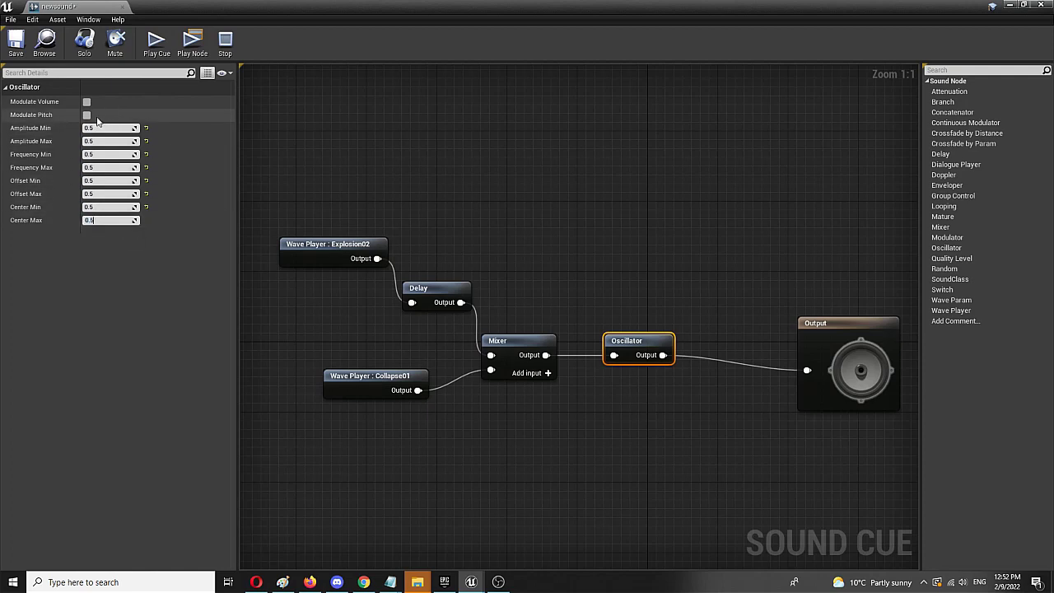
Enable Modulate Pitch and Modulate Volume, then play the cue.
left_click(86, 114)
left_click(87, 101)
left_click(167, 45)
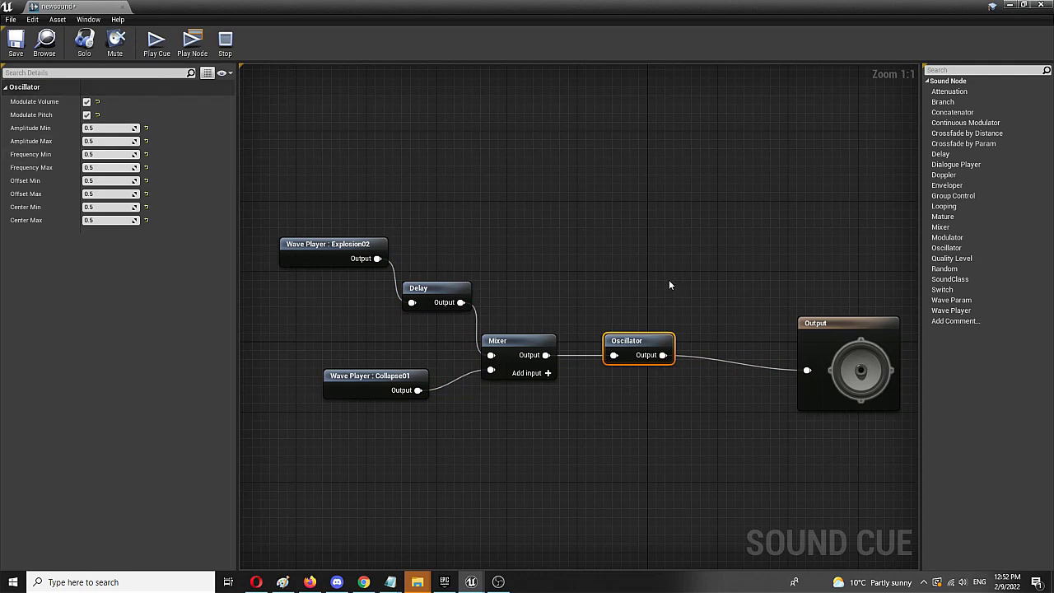
Save the newsound cue, preview it in the Content Browser, and return to its graph.
left_click_drag(815, 323, 745, 314)
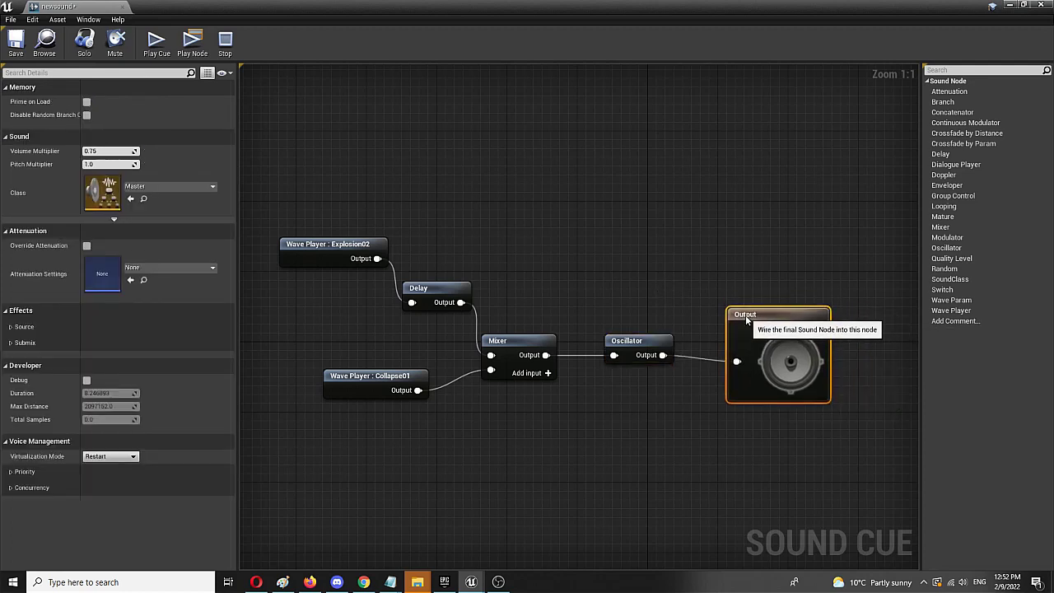
left_click(16, 45)
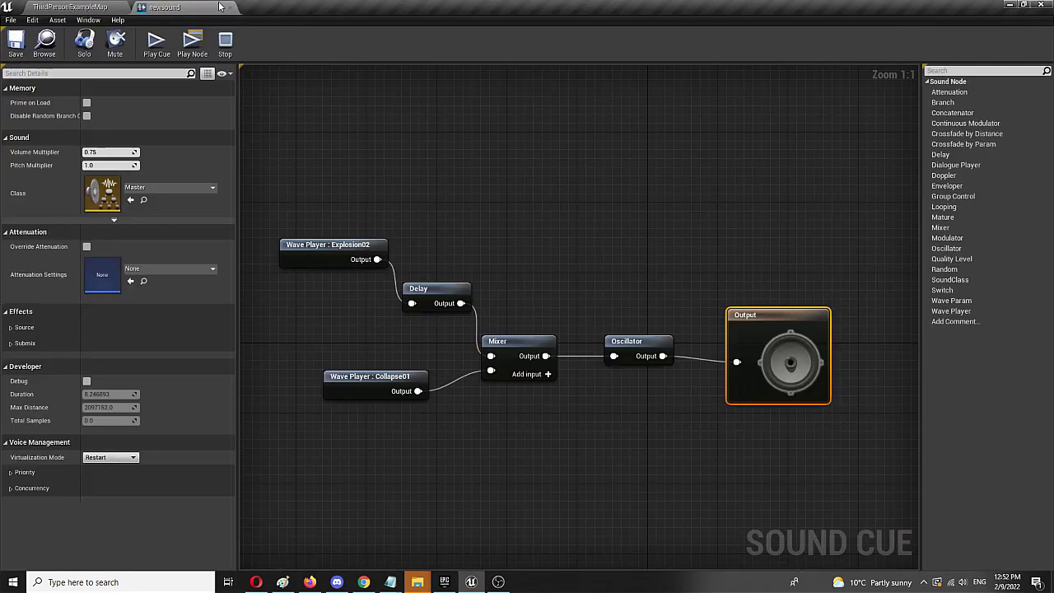
left_click(70, 7)
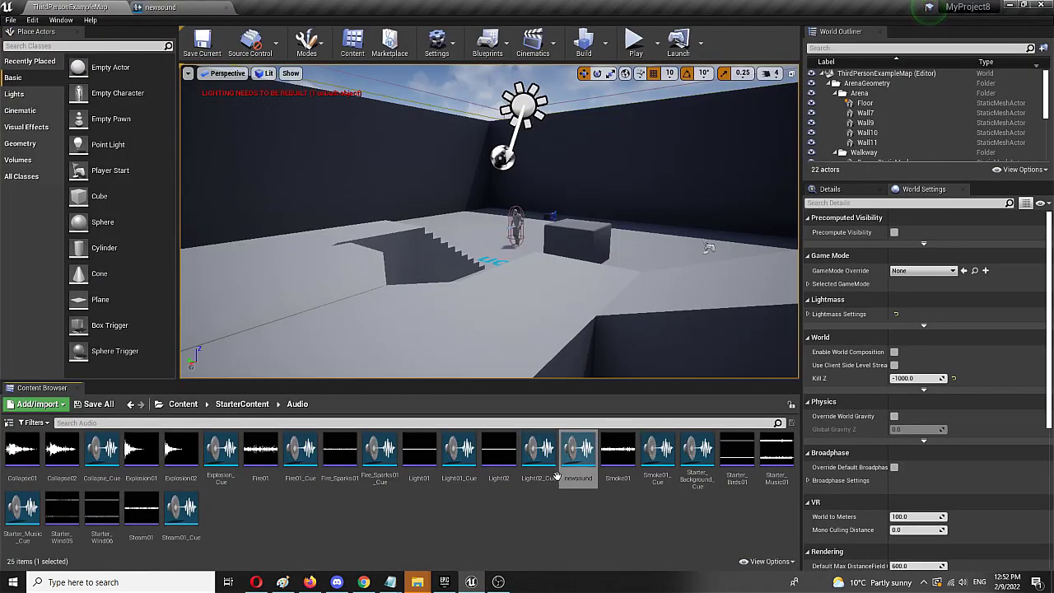
left_click(578, 449)
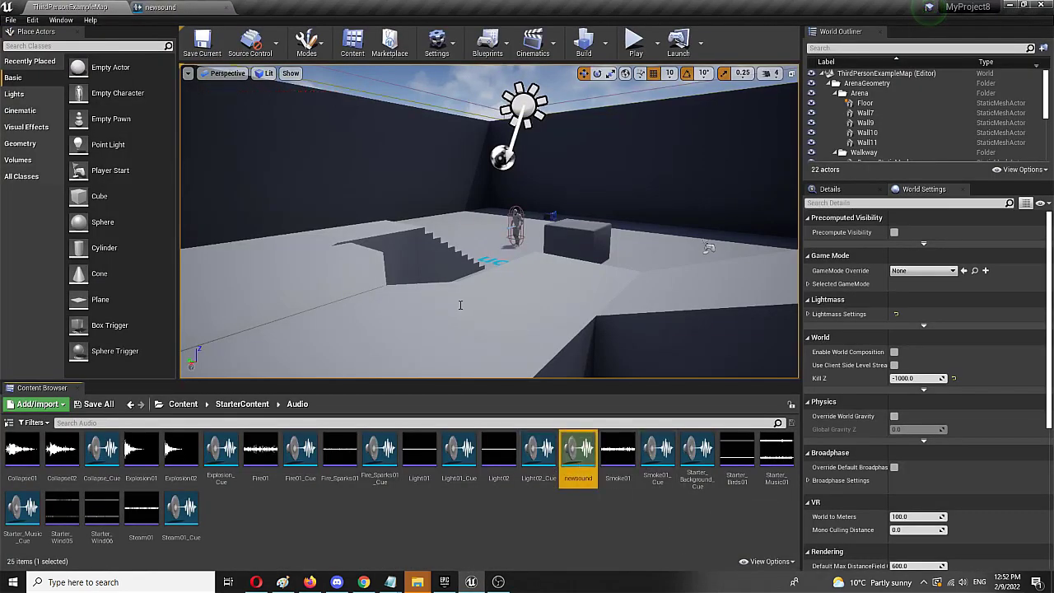
left_click(610, 539)
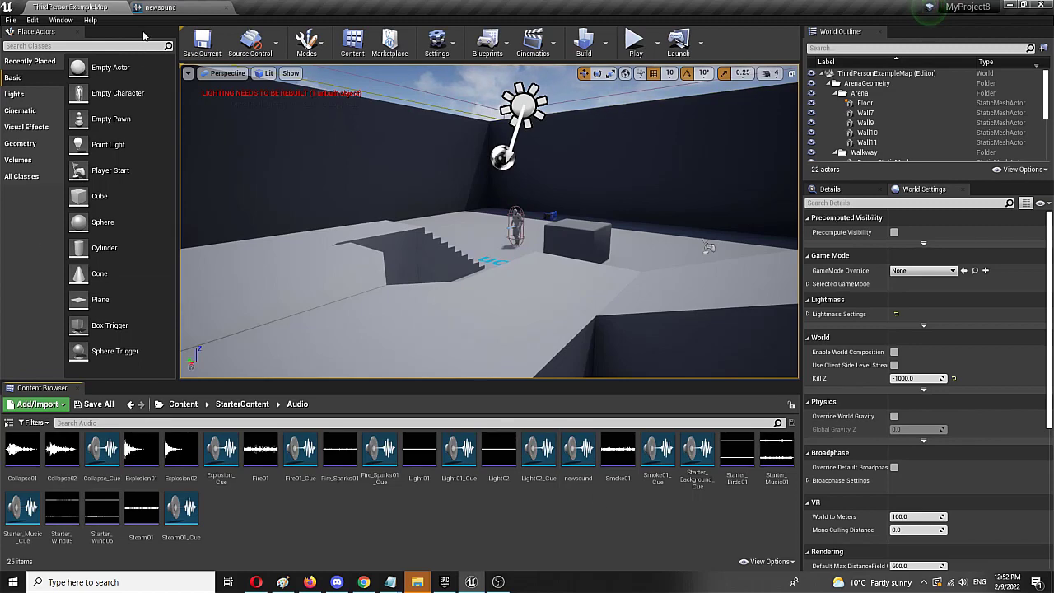
left_click(161, 7)
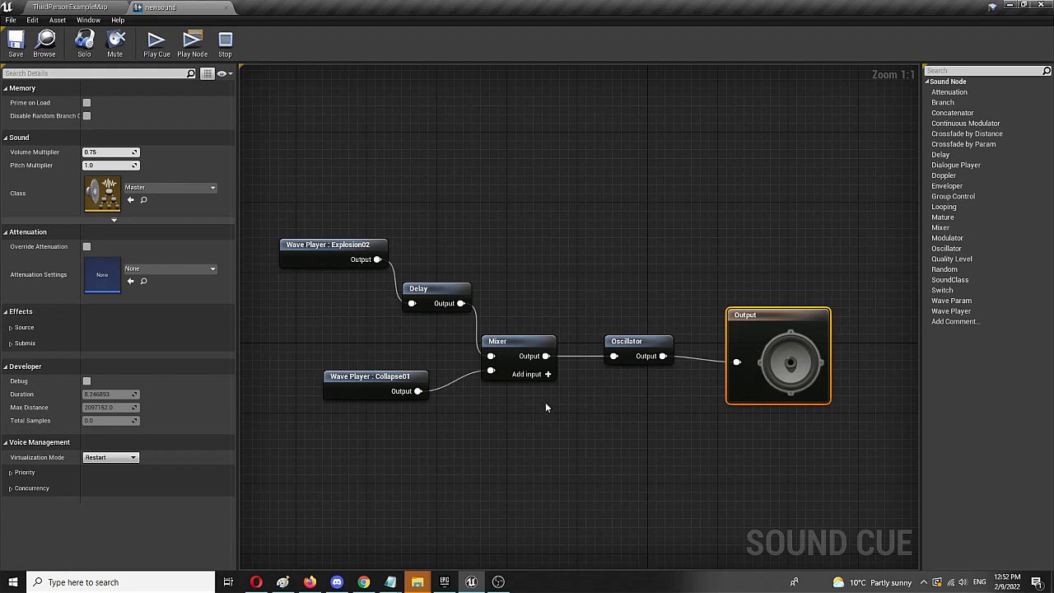
Delete the Oscillator node and drag a new wire from the Mixer's output.
left_click(671, 344)
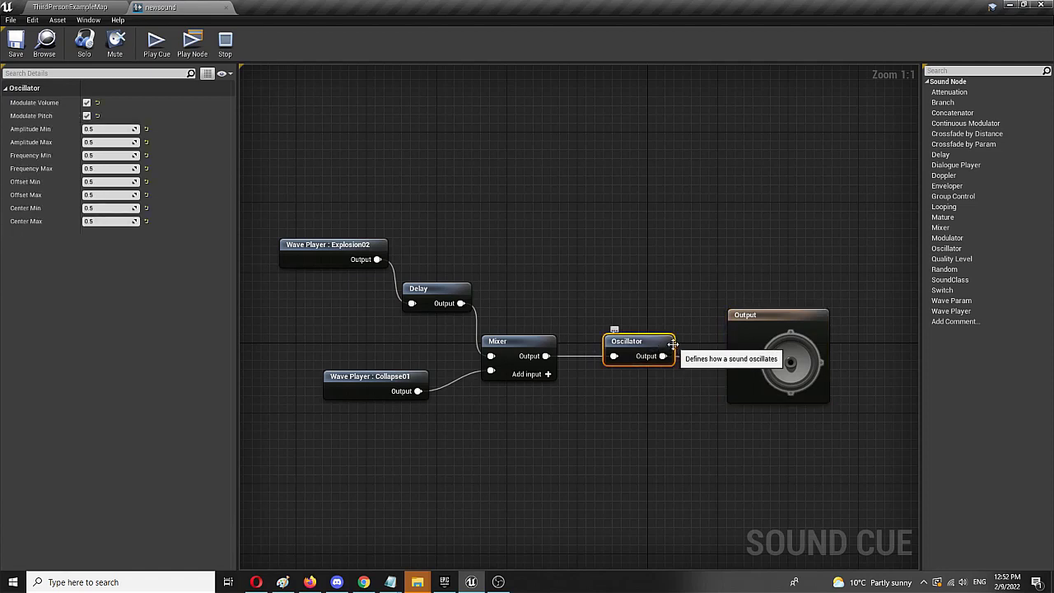
key("Delete")
left_click_drag(546, 355, 622, 344)
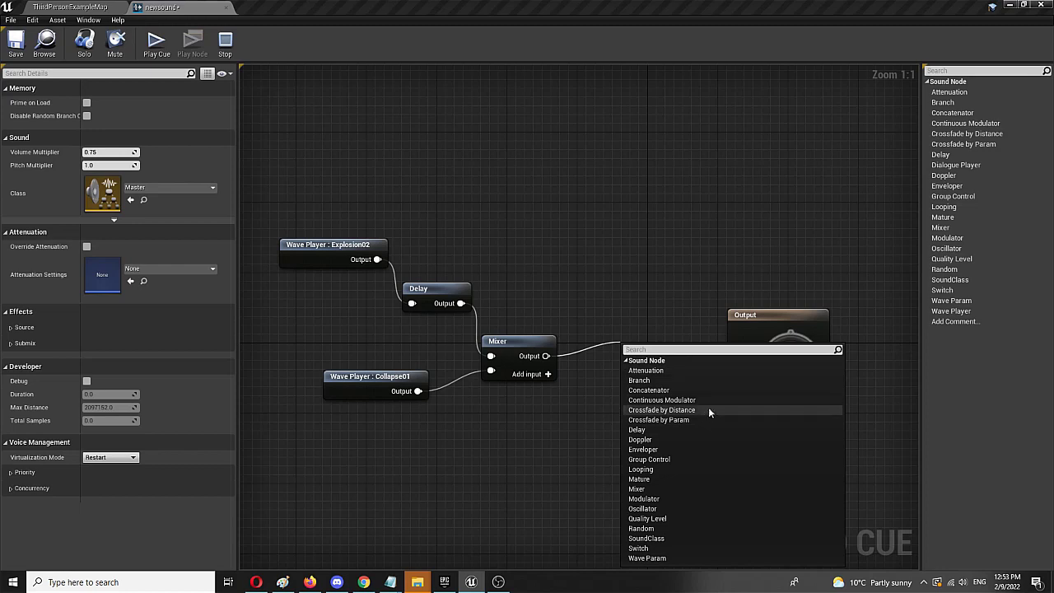